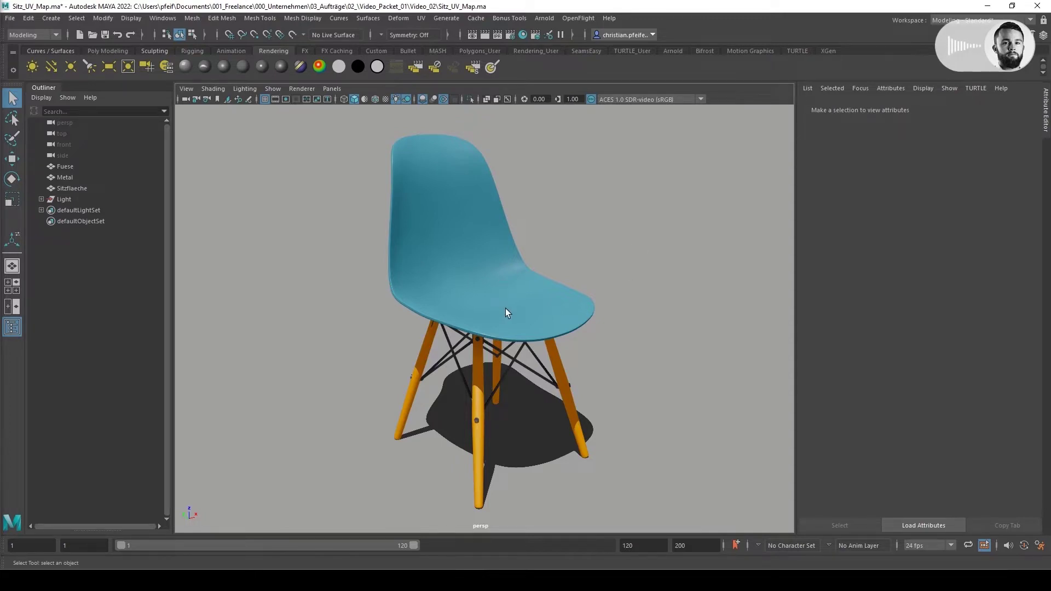
Open the UV Editor, shrink its window and place it beside the chair so the model stays visible
{"action": "mouse_move", "coordinate": [509, 304]}
{"action": "left_mouse_down", "text": "alt"}
{"action": "mouse_move", "coordinate": [556, 291]}
{"action": "mouse_move", "coordinate": [527, 304]}
{"action": "left_mouse_up", "text": "alt"}
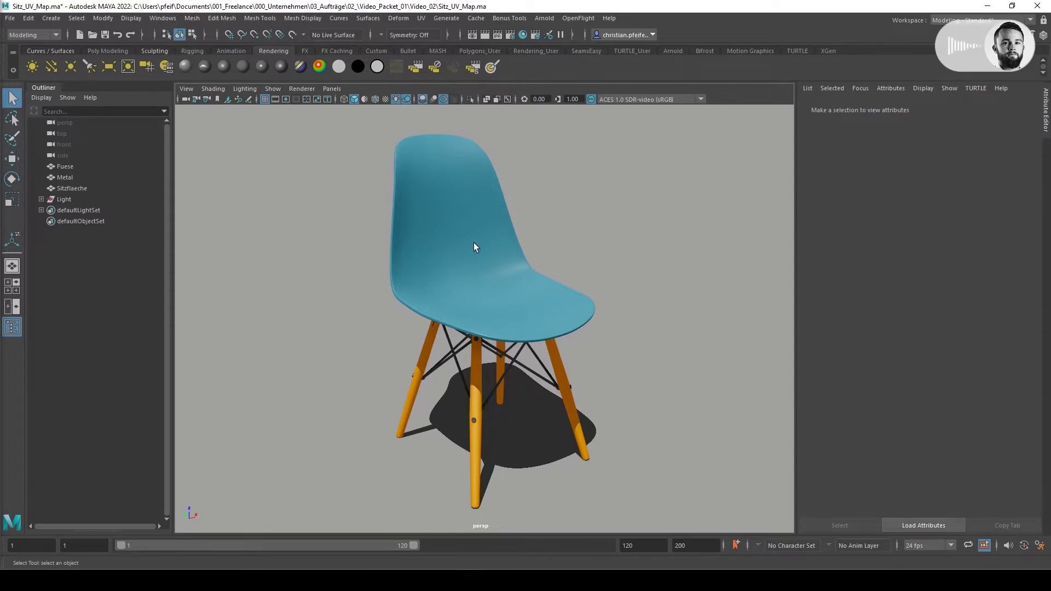
{"action": "left_click", "coordinate": [422, 19]}
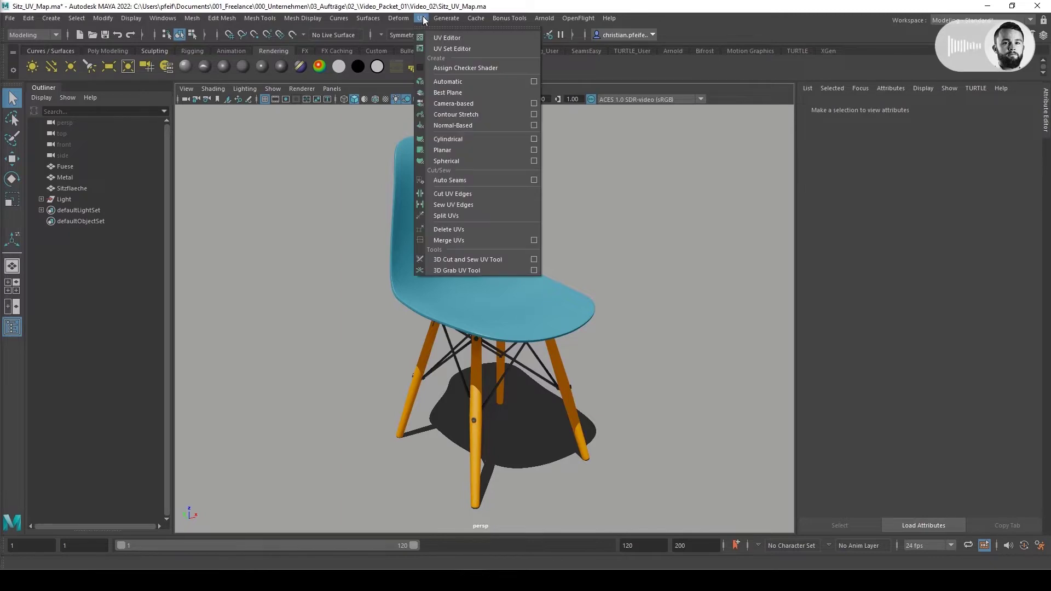
{"action": "left_click", "coordinate": [451, 37]}
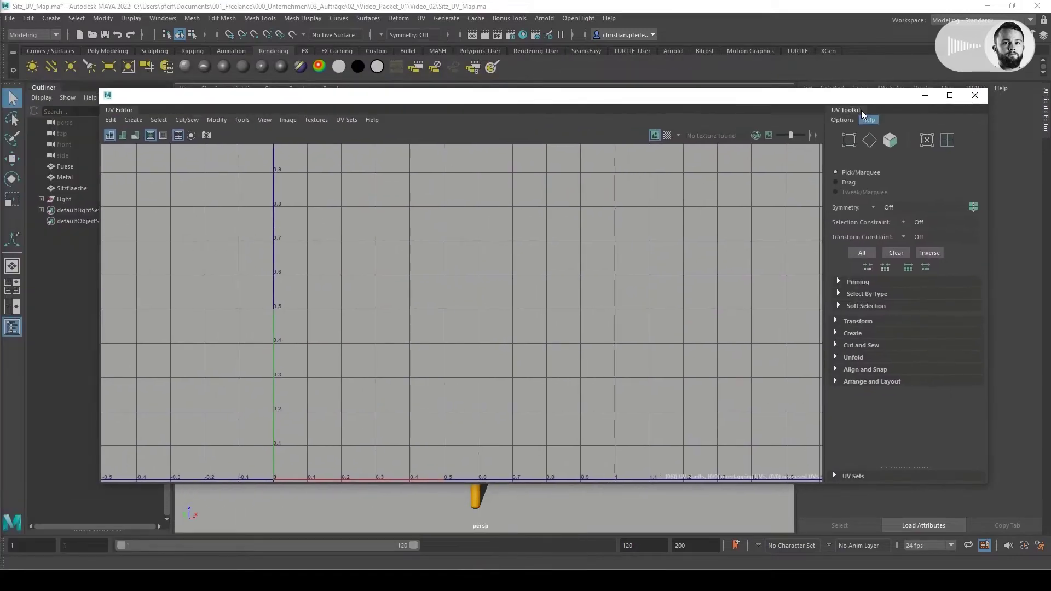
{"action": "left_click_drag", "start_coordinate": [987, 484], "coordinate": [547, 452]}
{"action": "left_click_drag", "start_coordinate": [422, 102], "coordinate": [945, 104]}
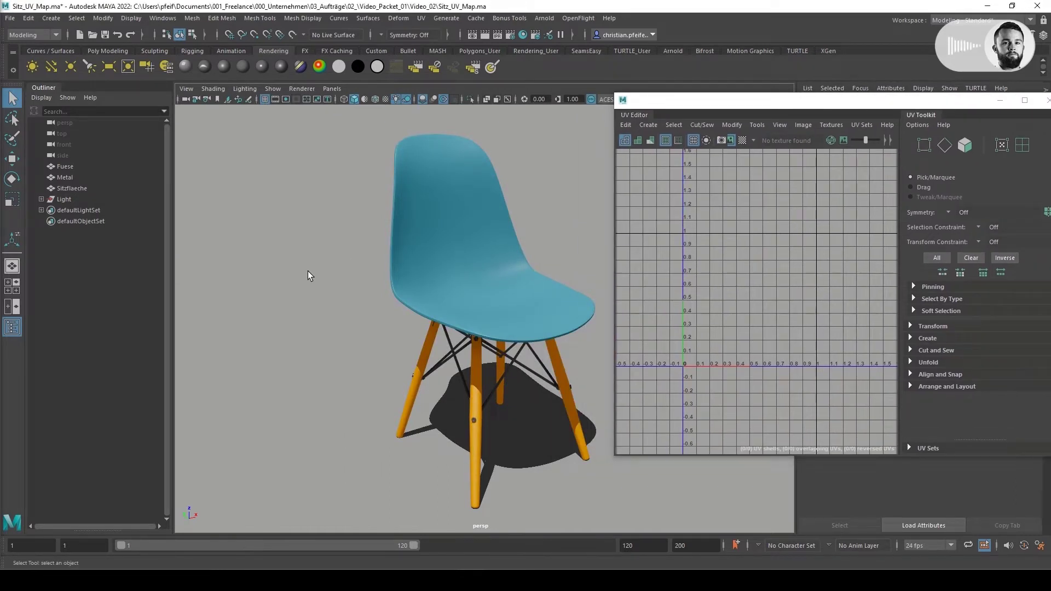
Apply an Automatic UV projection to the Sitzflaeche seat mesh
{"action": "left_click", "coordinate": [404, 231]}
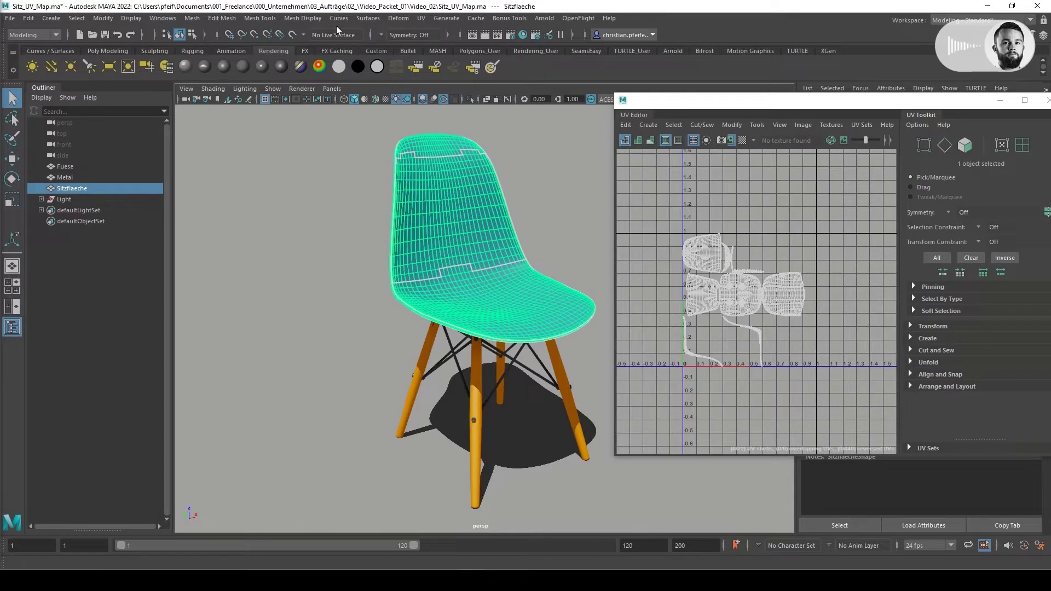
{"action": "left_click", "coordinate": [420, 19]}
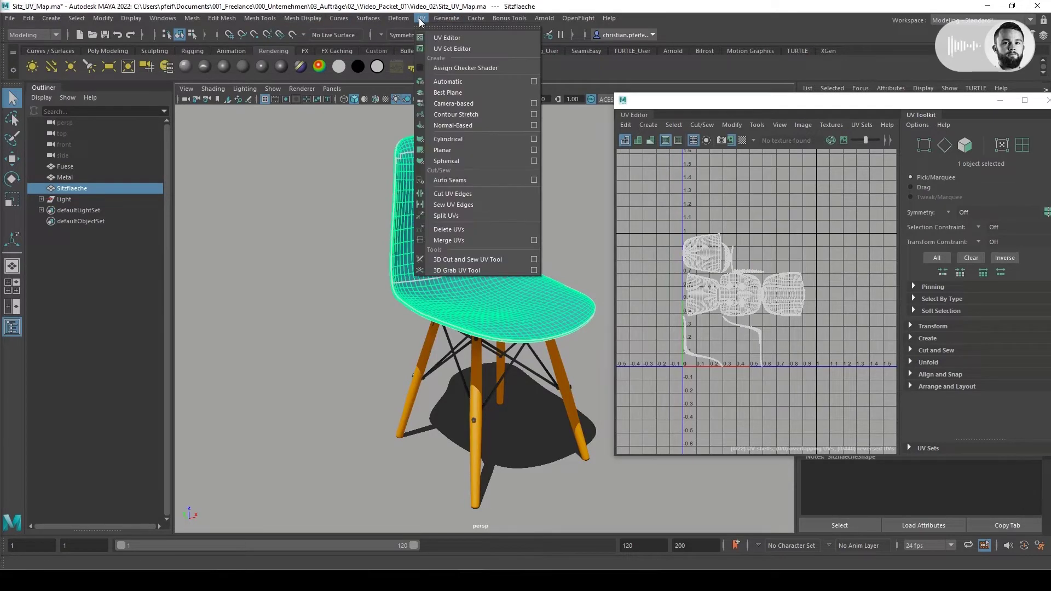
{"action": "left_click", "coordinate": [448, 82]}
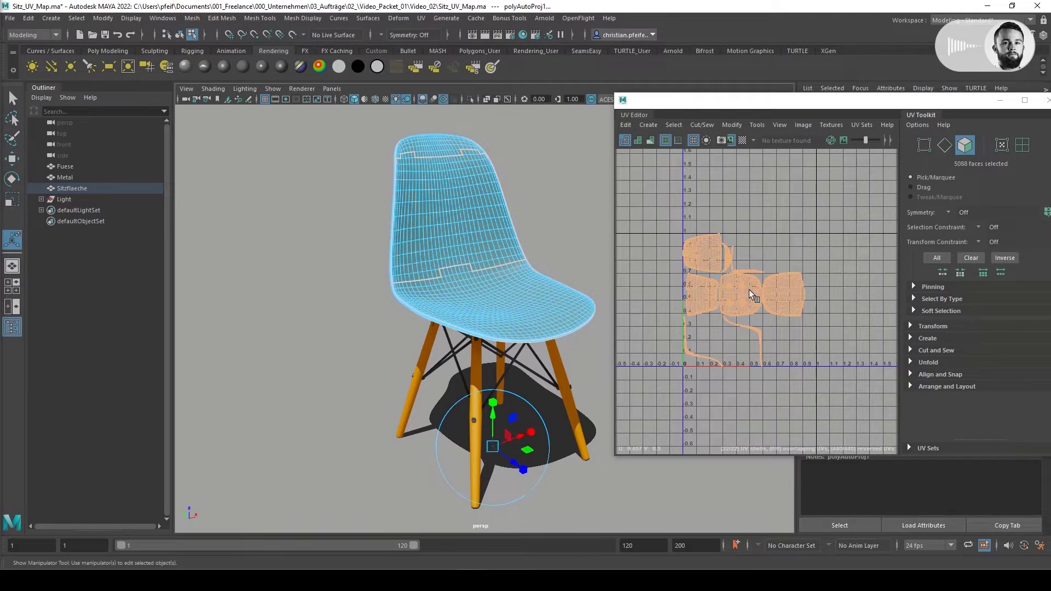
Select the seat's large UV shells one after another to examine how the projection divides the mesh
{"action": "scroll", "coordinate": [778, 290], "scroll_direction": "up", "scroll_amount": 5}
{"action": "middle_click_drag", "start_coordinate": [740, 298], "coordinate": [797, 296], "text": "alt"}
{"action": "scroll", "coordinate": [796, 296], "scroll_direction": "down", "scroll_amount": 1}
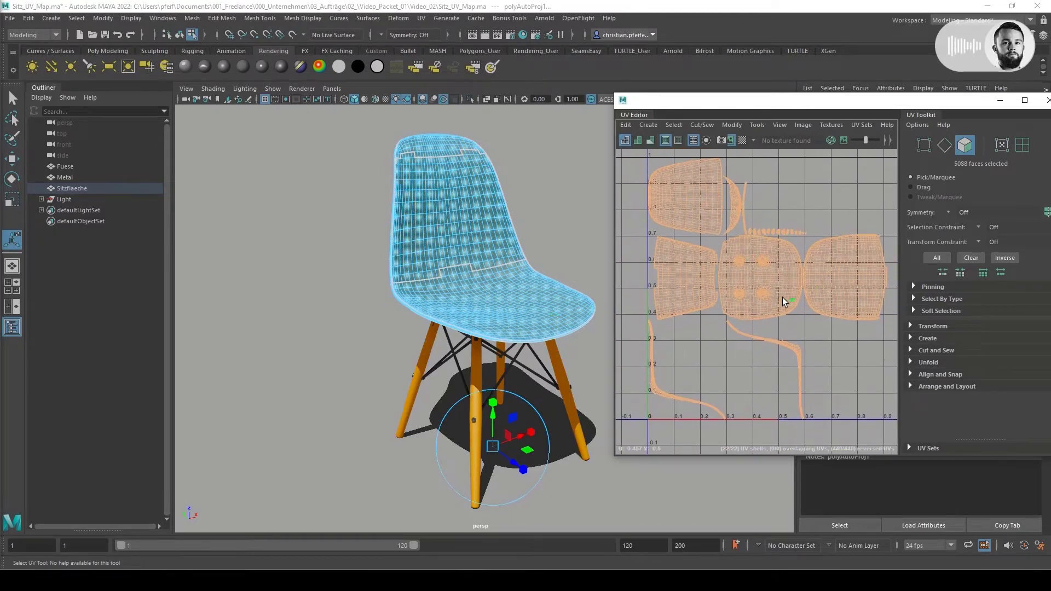
{"action": "left_click", "coordinate": [813, 277]}
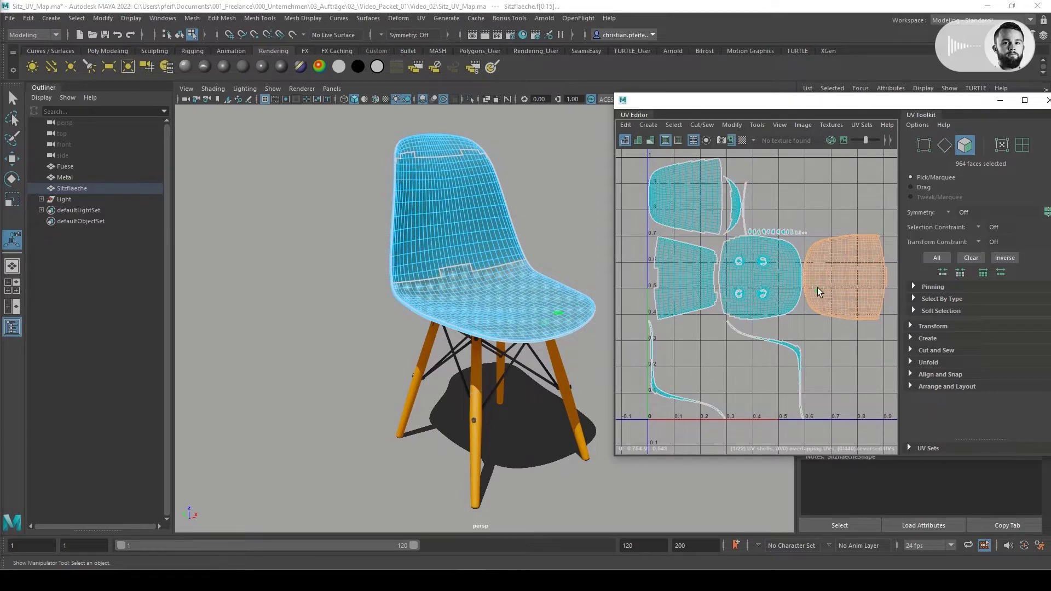
{"action": "right_click_drag", "start_coordinate": [830, 278], "coordinate": [827, 270]}
{"action": "left_click", "coordinate": [786, 284]}
{"action": "left_click", "coordinate": [668, 297]}
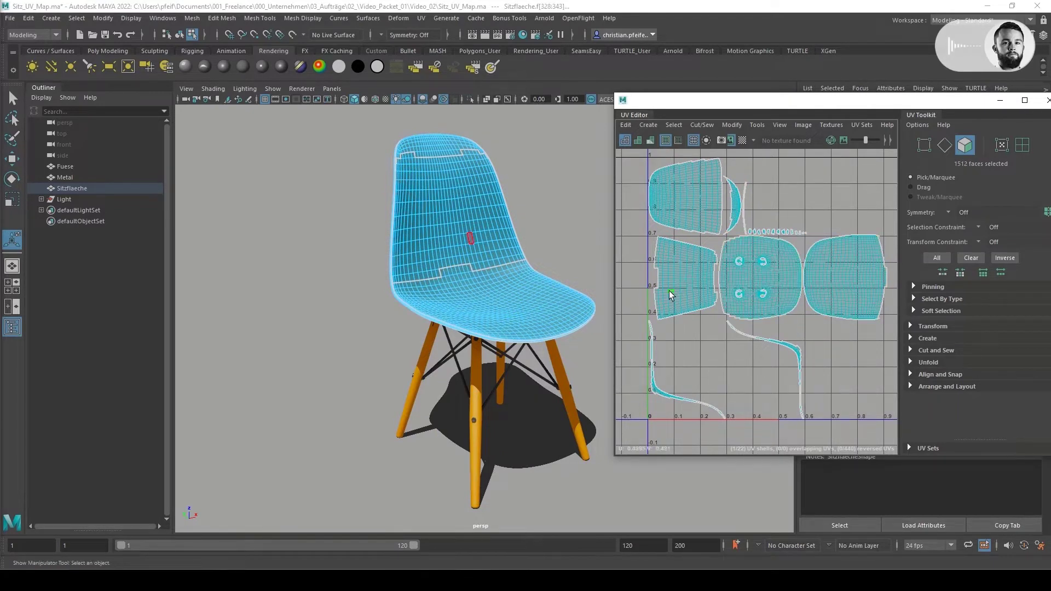
{"action": "left_click", "coordinate": [702, 210]}
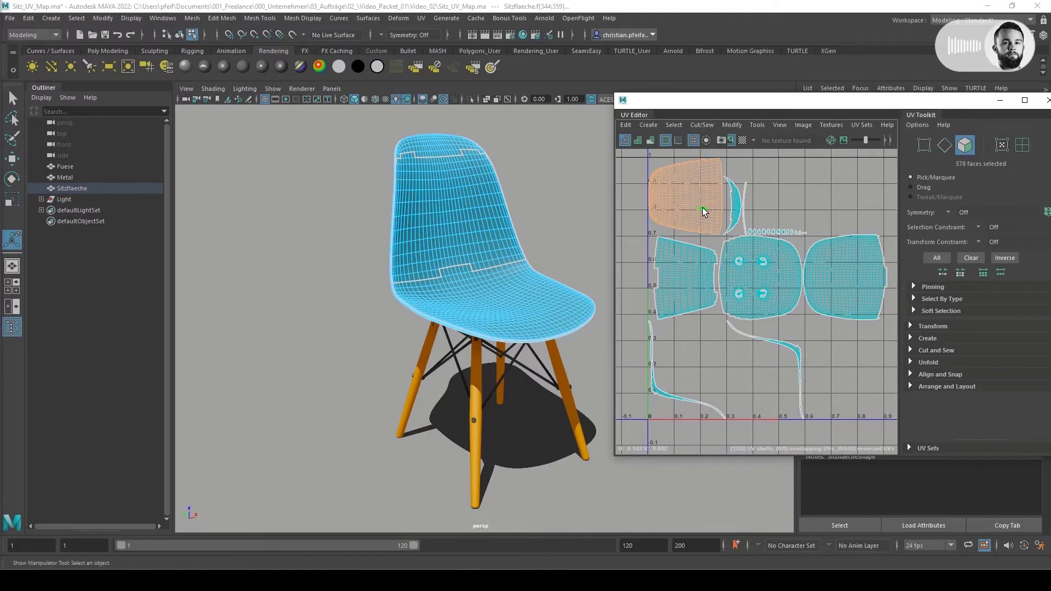
Select the UV shell of the backrest's front and examine its seams on the chair
{"action": "left_click", "coordinate": [690, 269]}
{"action": "left_click_drag", "start_coordinate": [534, 241], "coordinate": [496, 257], "text": "alt"}
{"action": "right_click_drag", "start_coordinate": [378, 169], "coordinate": [481, 162], "text": "alt"}
{"action": "middle_click_drag", "start_coordinate": [481, 162], "coordinate": [479, 228], "text": "alt"}
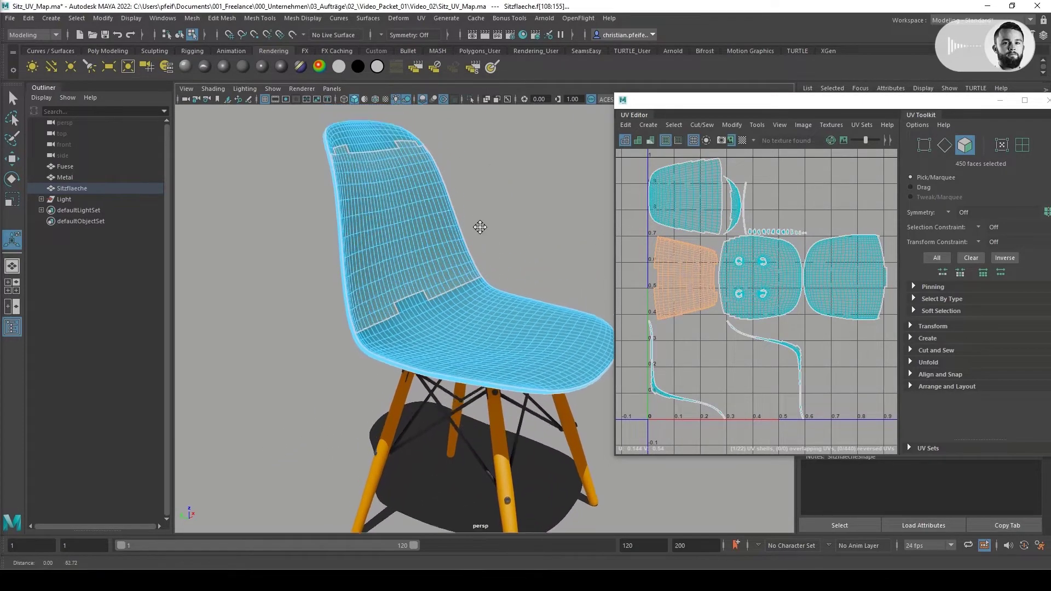
{"action": "left_click_drag", "start_coordinate": [479, 228], "coordinate": [490, 273], "text": "alt"}
{"action": "right_click_drag", "start_coordinate": [428, 290], "coordinate": [495, 265], "text": "alt"}
{"action": "left_click_drag", "start_coordinate": [474, 260], "coordinate": [411, 321], "text": "alt"}
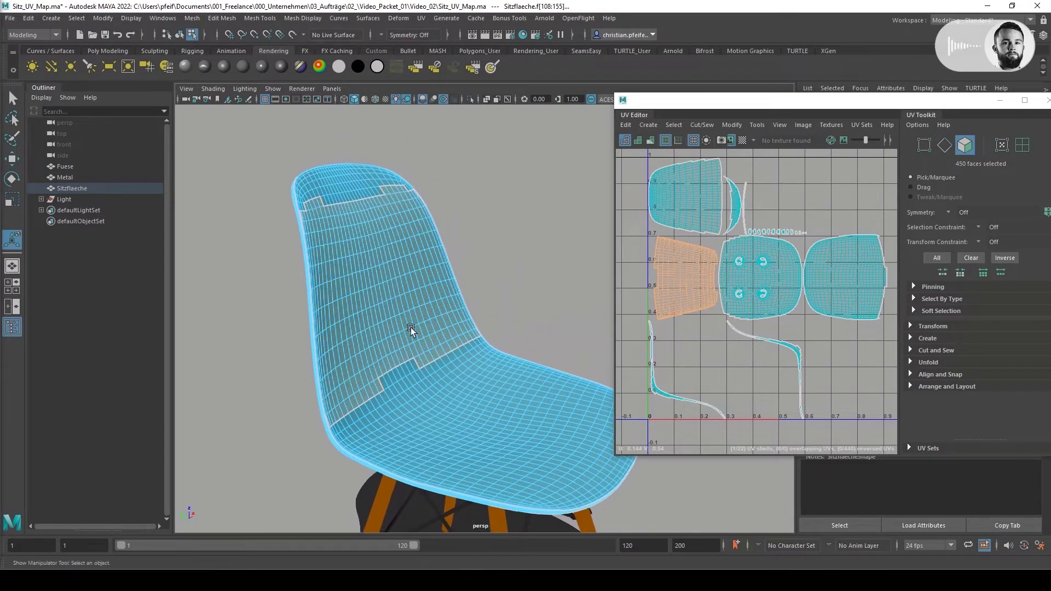
{"action": "right_click_drag", "start_coordinate": [411, 321], "coordinate": [474, 176], "text": "alt"}
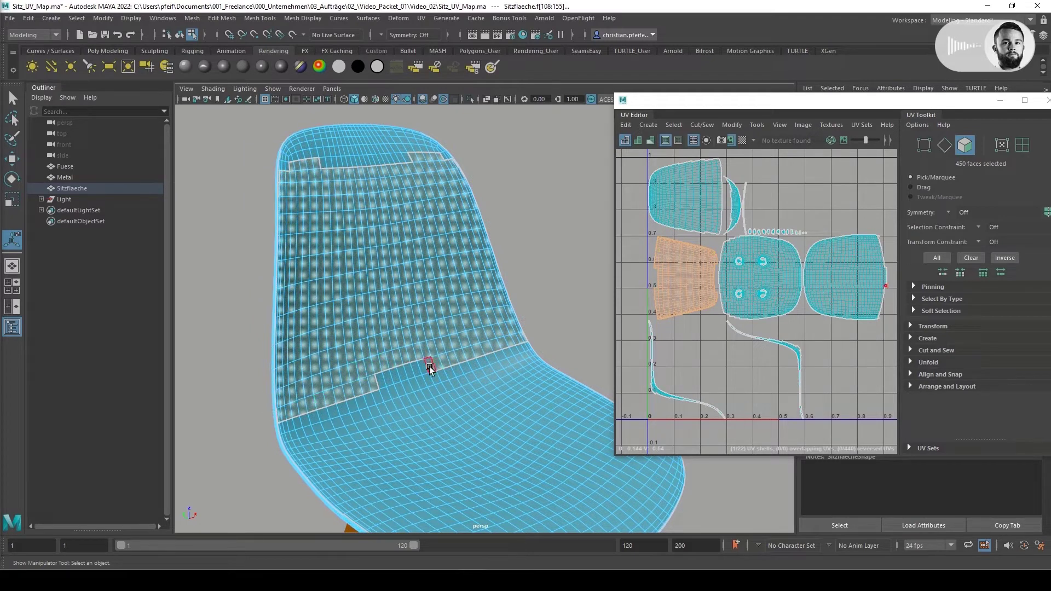
Display the checker map on the seat and clear the face selection
{"action": "left_click", "coordinate": [743, 140]}
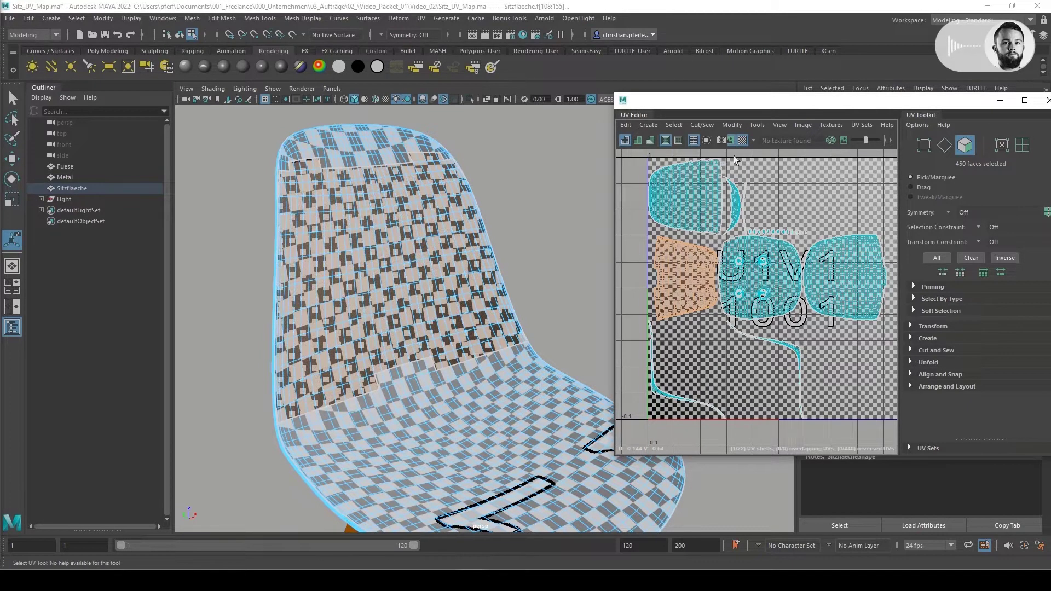
{"action": "left_click", "coordinate": [632, 215]}
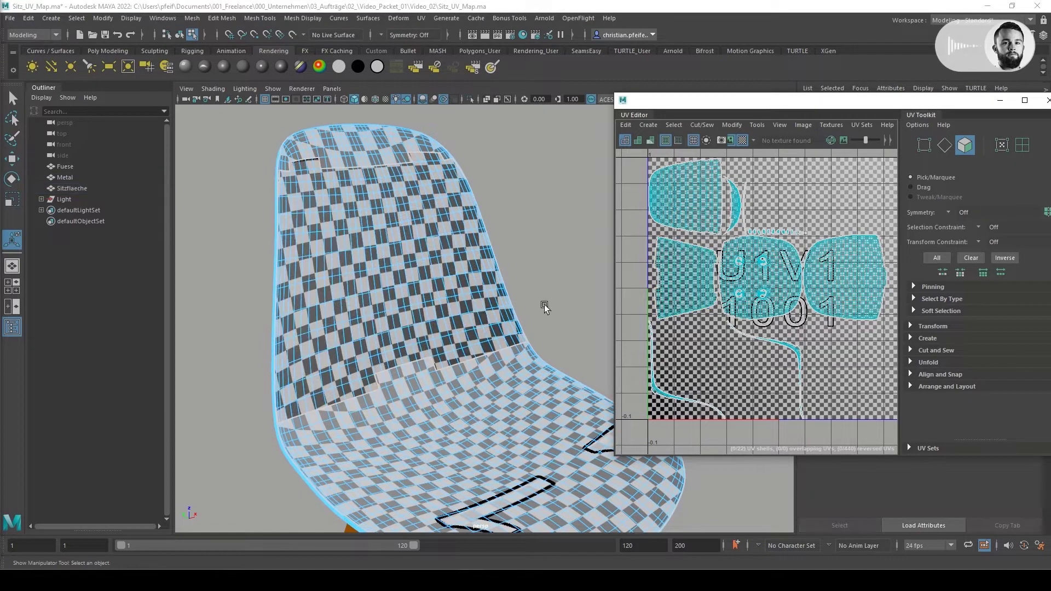
Examine how the checker pattern runs across the UV seam between the backrest and the sitting surface
{"action": "right_click_drag", "start_coordinate": [531, 349], "coordinate": [617, 317], "text": "alt"}
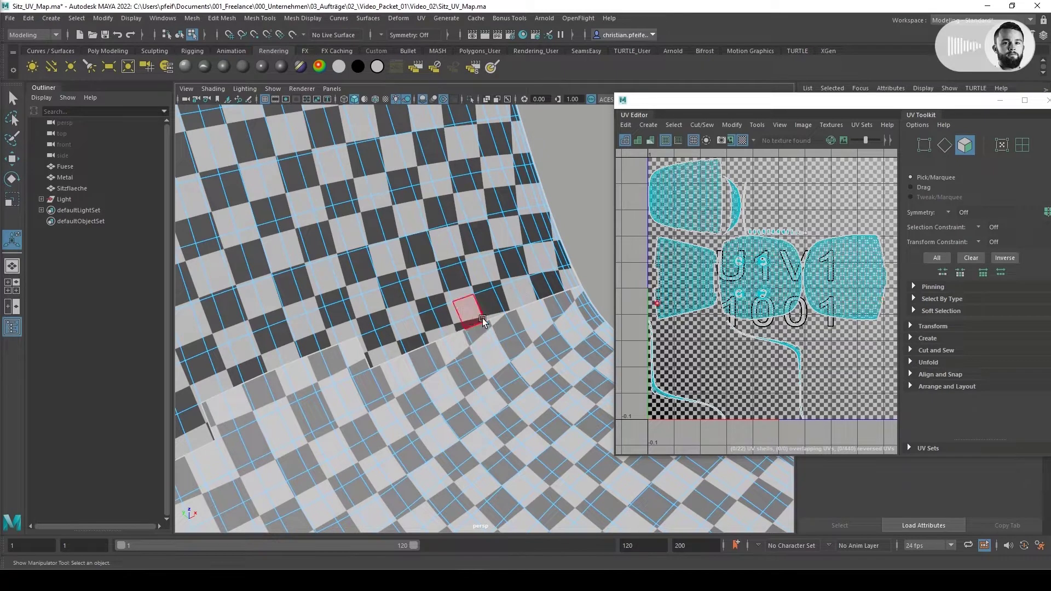
{"action": "left_click", "coordinate": [498, 313]}
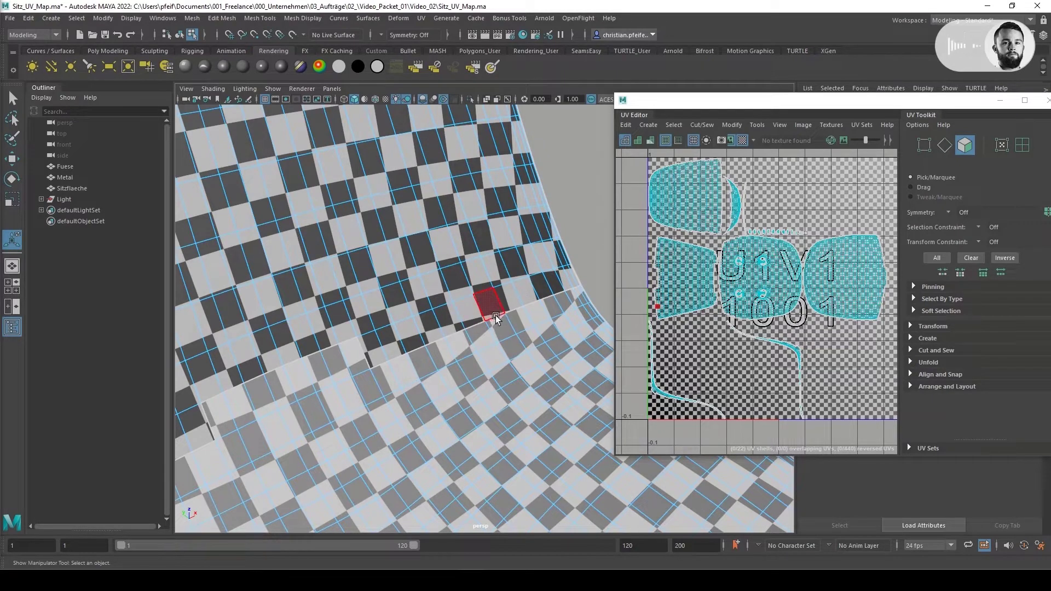
{"action": "left_click", "coordinate": [470, 322]}
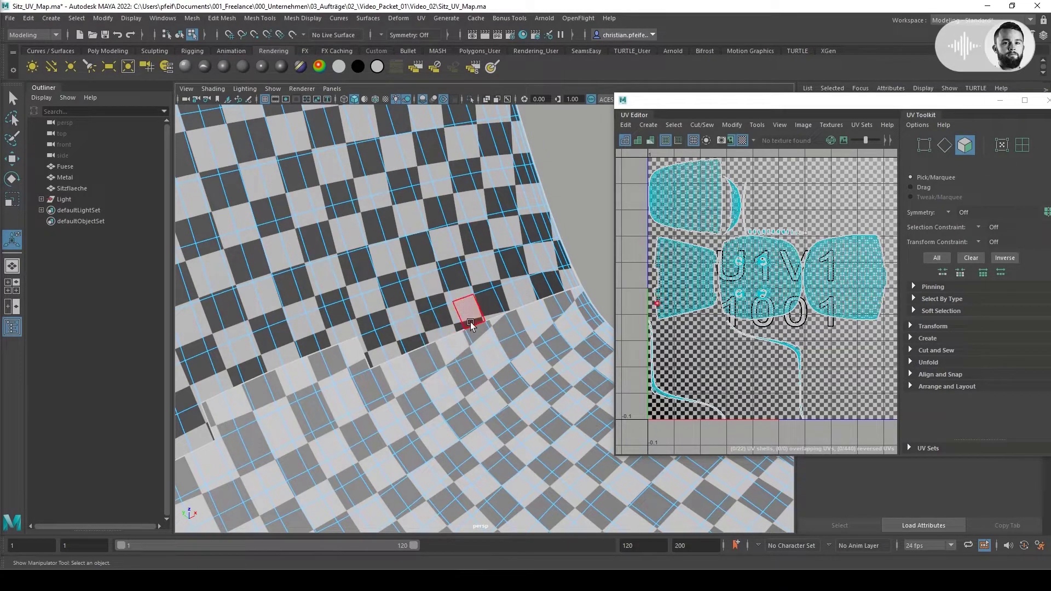
{"action": "scroll", "coordinate": [469, 321], "scroll_direction": "down", "scroll_amount": 6}
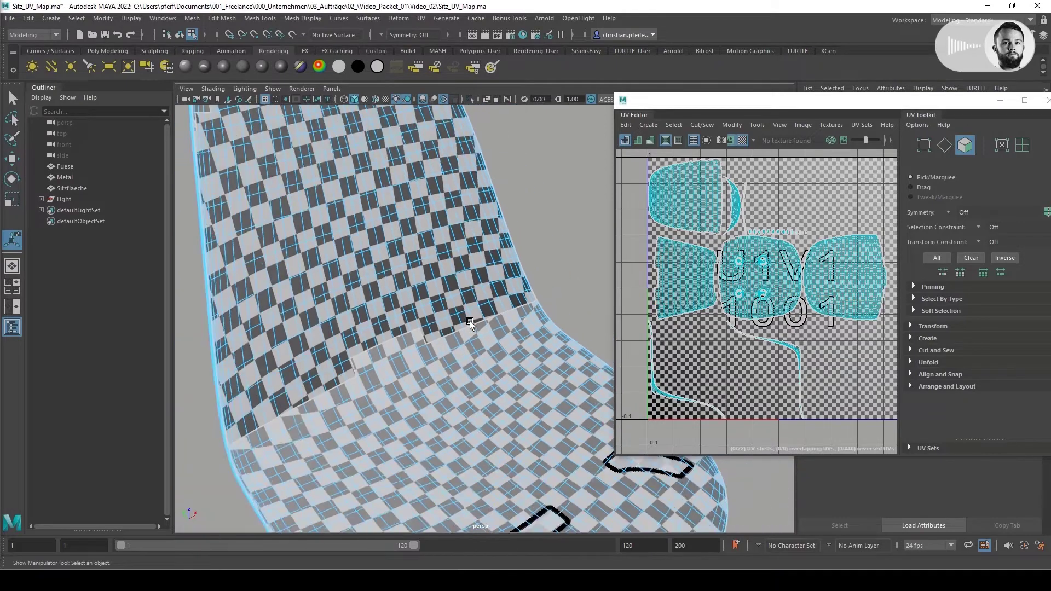
{"action": "left_click", "coordinate": [427, 333]}
{"action": "left_click_drag", "start_coordinate": [378, 341], "coordinate": [459, 294], "text": "alt"}
{"action": "left_click", "coordinate": [371, 388]}
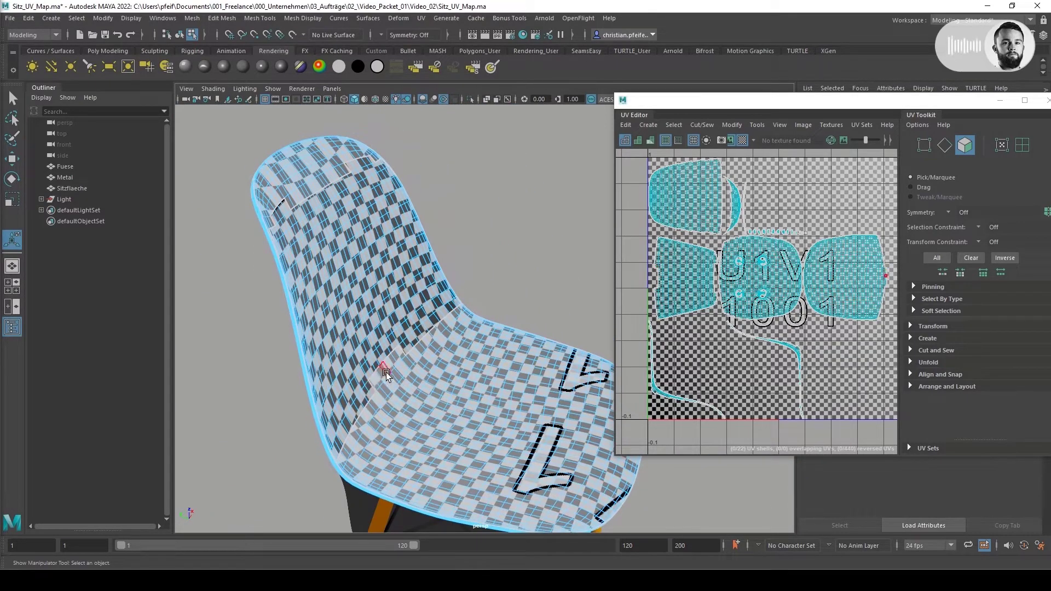
{"action": "left_click_drag", "start_coordinate": [384, 378], "coordinate": [417, 282], "text": "alt"}
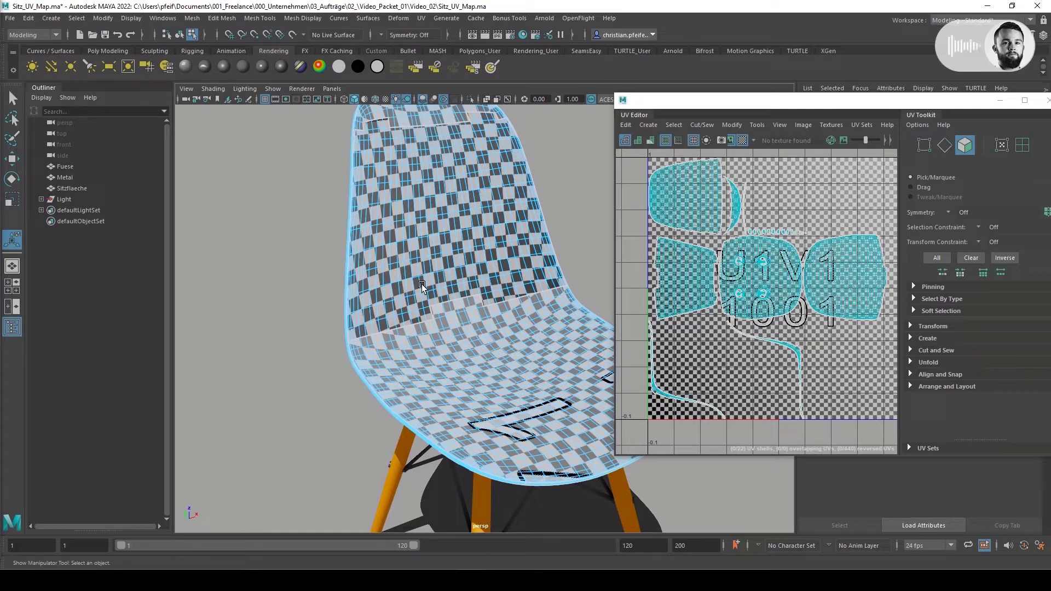
{"action": "left_click", "coordinate": [421, 284]}
{"action": "left_click_drag", "start_coordinate": [462, 310], "coordinate": [395, 295], "text": "alt"}
{"action": "left_click_drag", "start_coordinate": [449, 178], "coordinate": [394, 249], "text": "alt"}
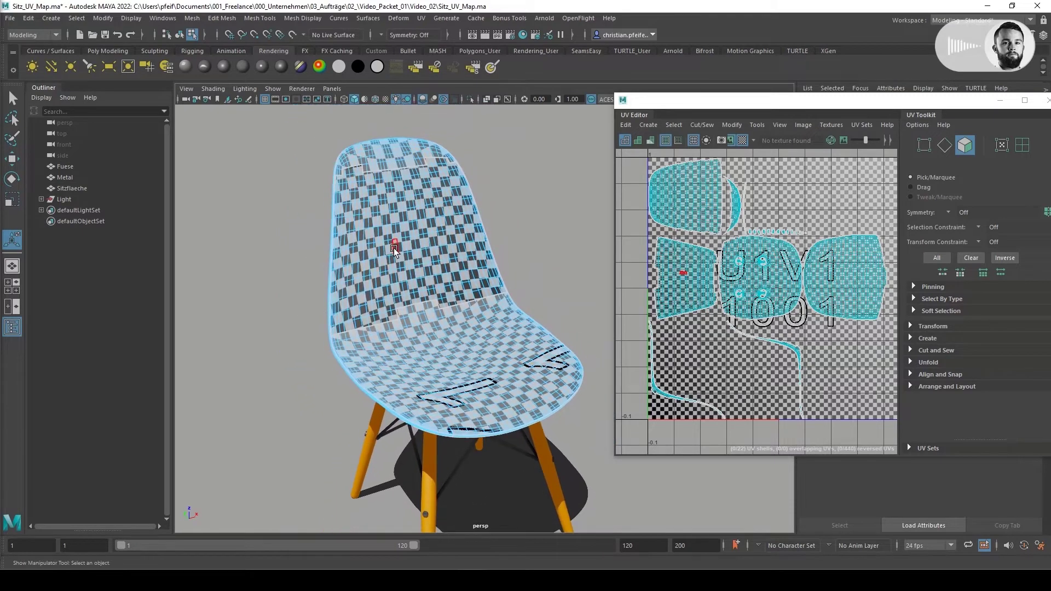
Return the seat to object mode and deselect it
{"action": "right_click_drag", "start_coordinate": [394, 249], "coordinate": [499, 202]}
{"action": "left_click", "coordinate": [499, 203]}
{"action": "left_click_drag", "start_coordinate": [499, 202], "coordinate": [386, 319], "text": "alt"}
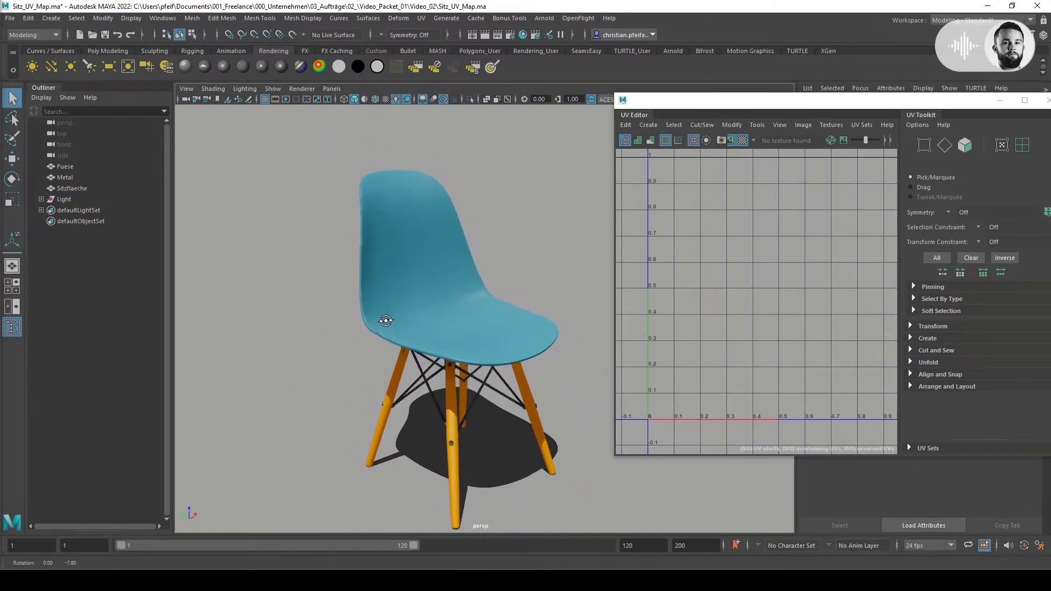
{"action": "middle_click_drag", "start_coordinate": [386, 319], "coordinate": [411, 304], "text": "alt"}
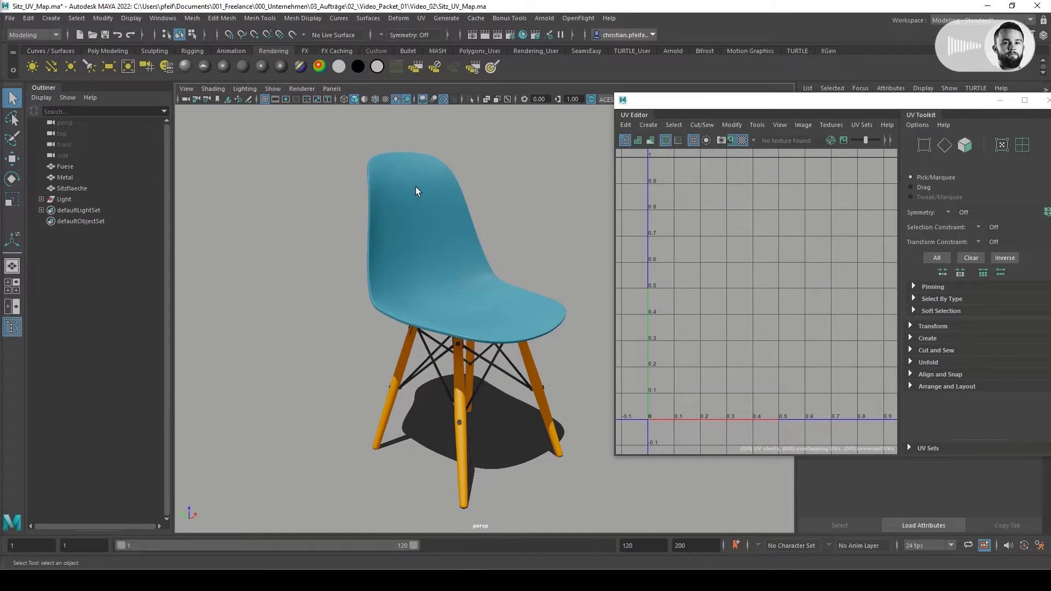
Select the seat to examine the checker pattern on the backrest's rear and side edge, and clear the selection
{"action": "left_click", "coordinate": [405, 269]}
{"action": "left_click_drag", "start_coordinate": [324, 397], "coordinate": [452, 316], "text": "alt"}
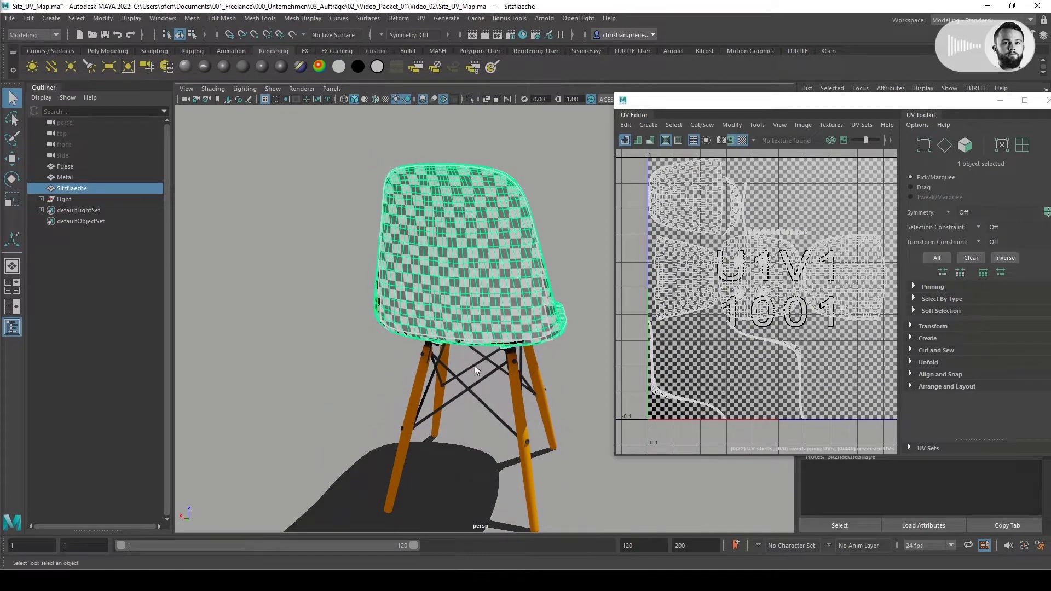
{"action": "left_click_drag", "start_coordinate": [470, 392], "coordinate": [525, 388], "text": "alt"}
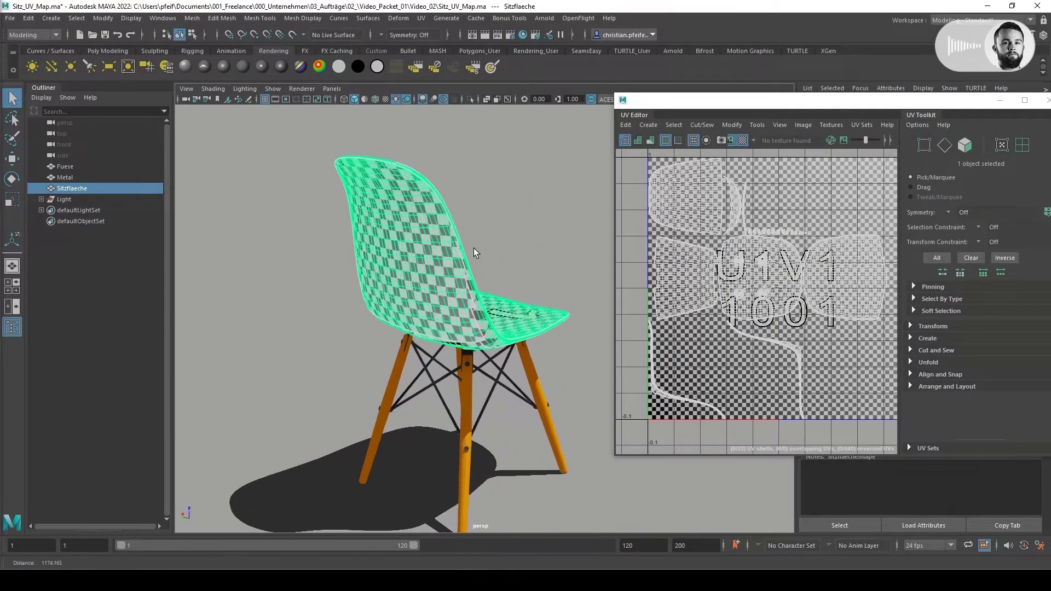
{"action": "right_click_drag", "start_coordinate": [526, 389], "coordinate": [647, 229], "text": "alt"}
{"action": "middle_click_drag", "start_coordinate": [509, 201], "coordinate": [495, 338], "text": "alt"}
{"action": "right_click_drag", "start_coordinate": [361, 340], "coordinate": [539, 305], "text": "alt"}
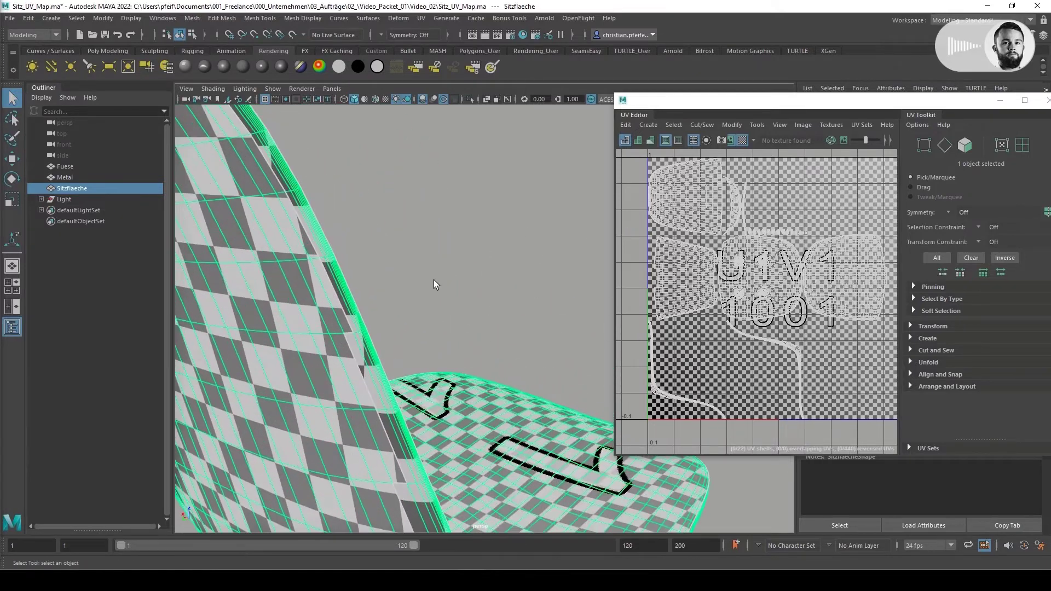
{"action": "left_click", "coordinate": [434, 281]}
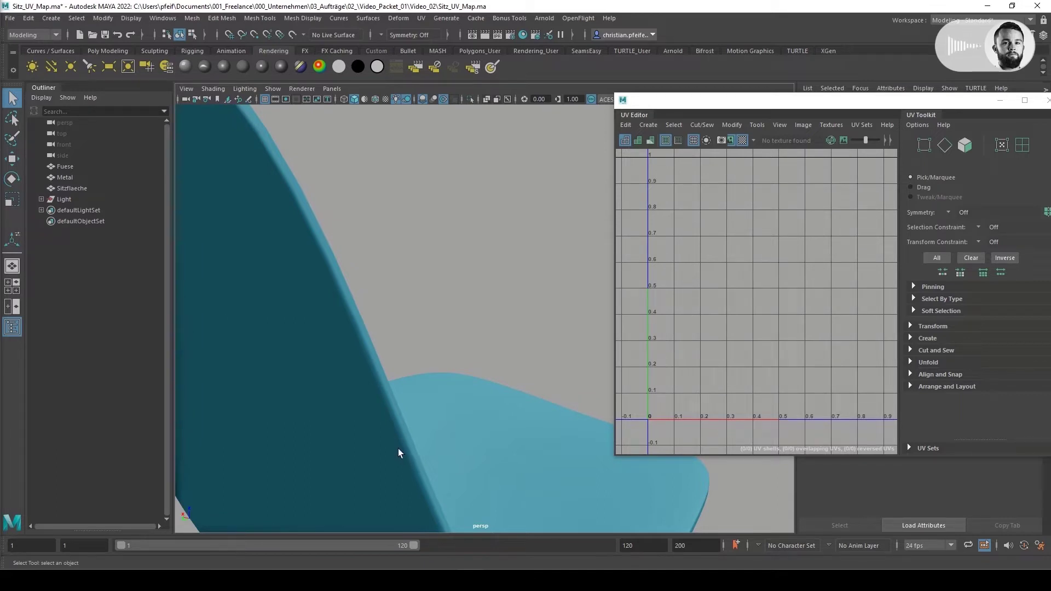
{"action": "right_click_drag", "start_coordinate": [399, 448], "coordinate": [393, 327], "text": "alt"}
Select all UVs of the Sitzflaeche mesh and join its shells with Move and Sew
{"action": "left_click", "coordinate": [377, 334]}
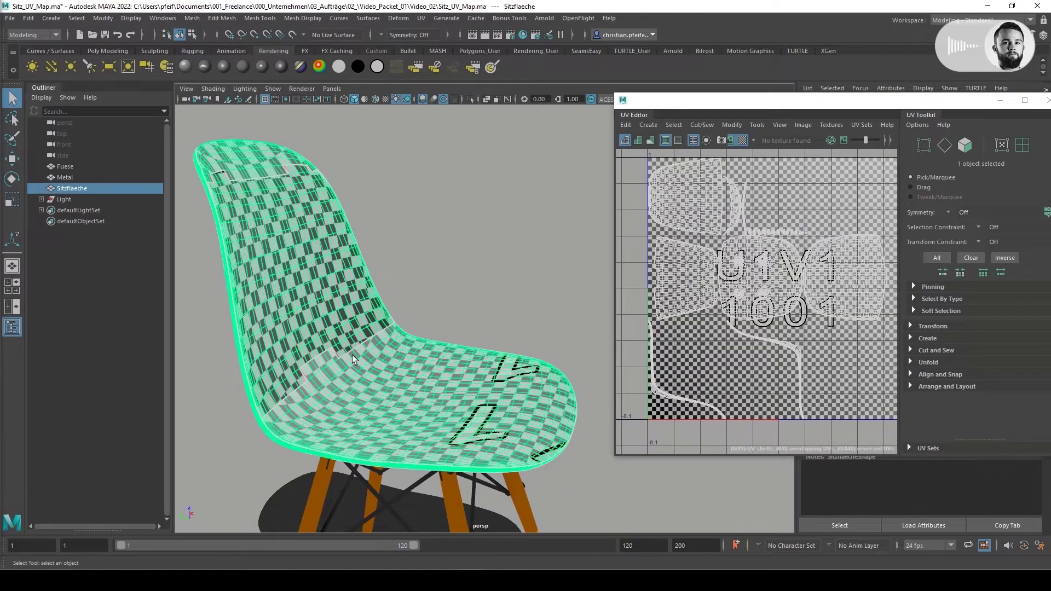
{"action": "right_click", "coordinate": [694, 280]}
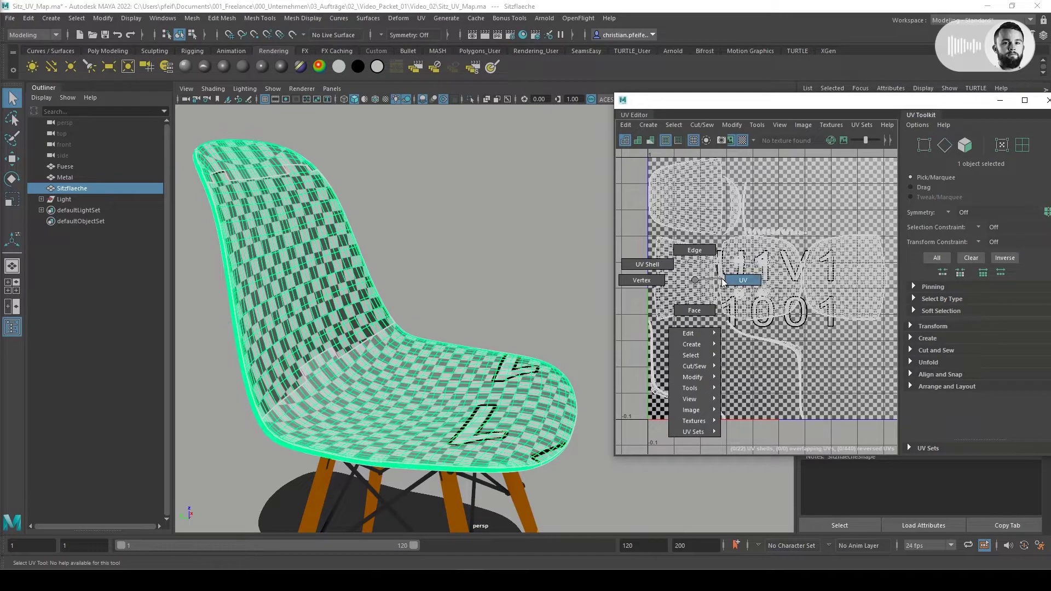
{"action": "left_click", "coordinate": [741, 280]}
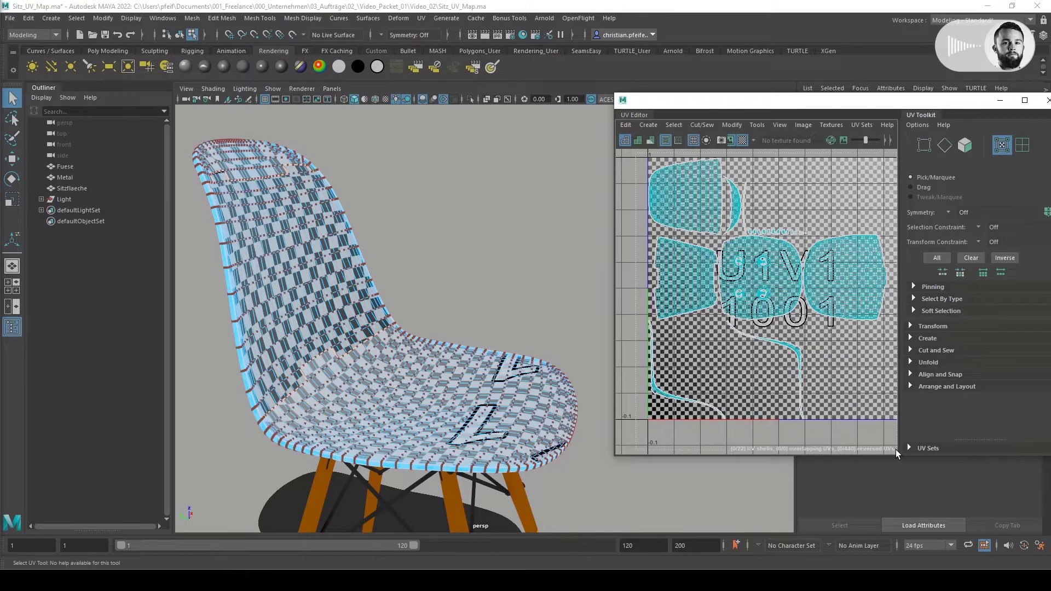
{"action": "left_click_drag", "start_coordinate": [895, 449], "coordinate": [895, 450]}
{"action": "scroll", "coordinate": [843, 302], "scroll_direction": "down", "scroll_amount": 2}
{"action": "middle_click_drag", "start_coordinate": [824, 293], "coordinate": [782, 297], "text": "alt"}
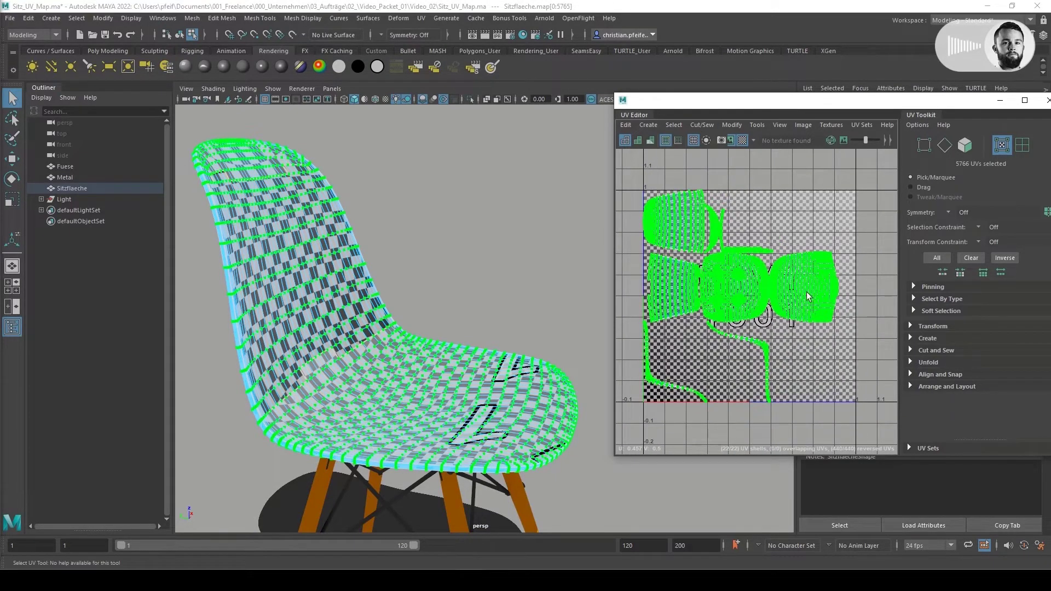
{"action": "left_click", "coordinate": [698, 124]}
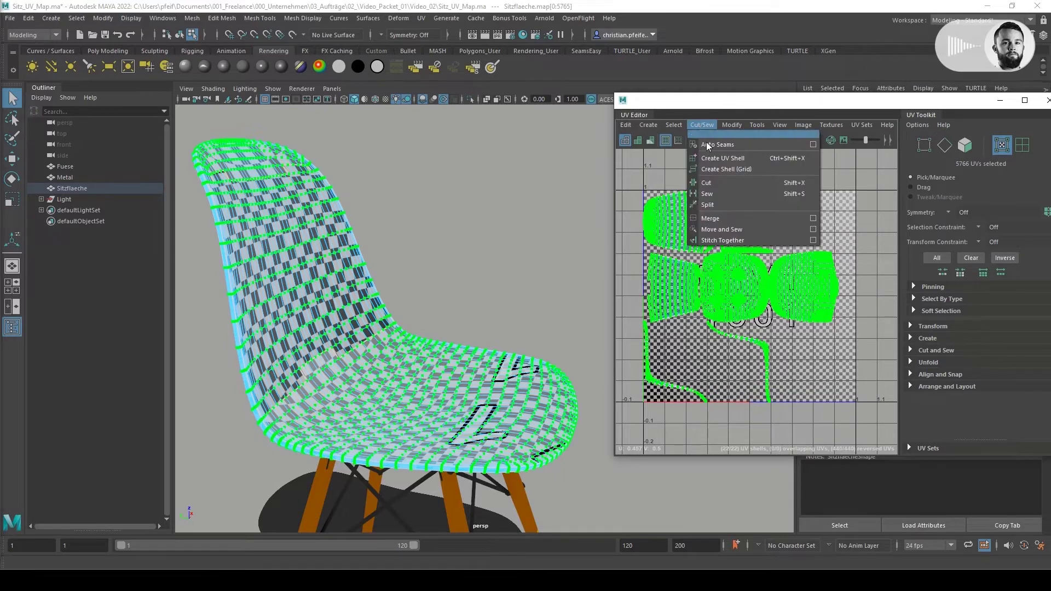
{"action": "left_click", "coordinate": [709, 231]}
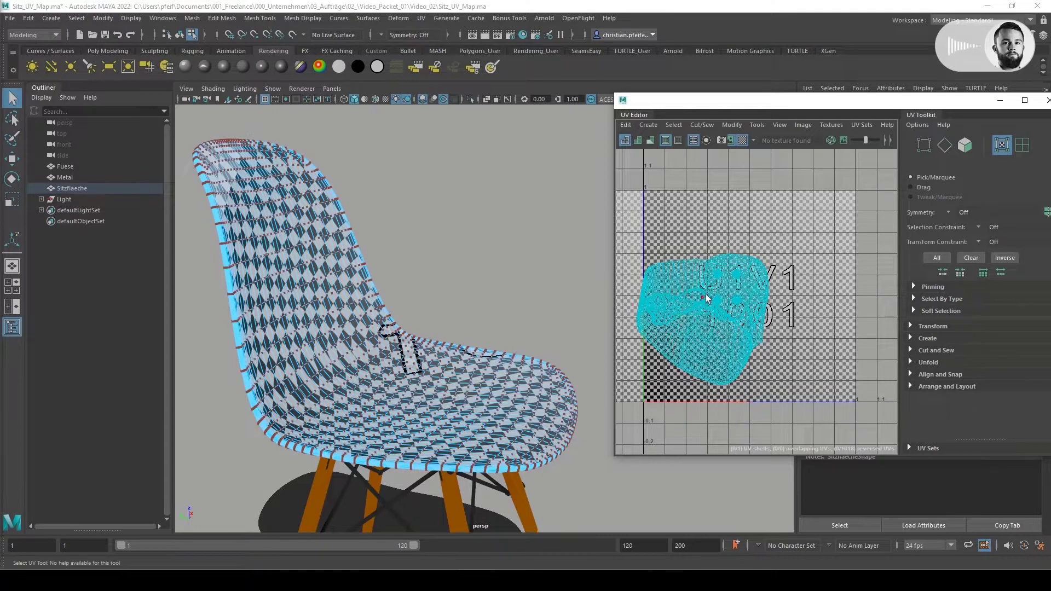
Switch to the seat's faces and examine the checker pattern along the rear side of the backrest
{"action": "middle_click_drag", "start_coordinate": [708, 292], "coordinate": [748, 263], "text": "alt"}
{"action": "right_click_drag", "start_coordinate": [747, 262], "coordinate": [750, 295]}
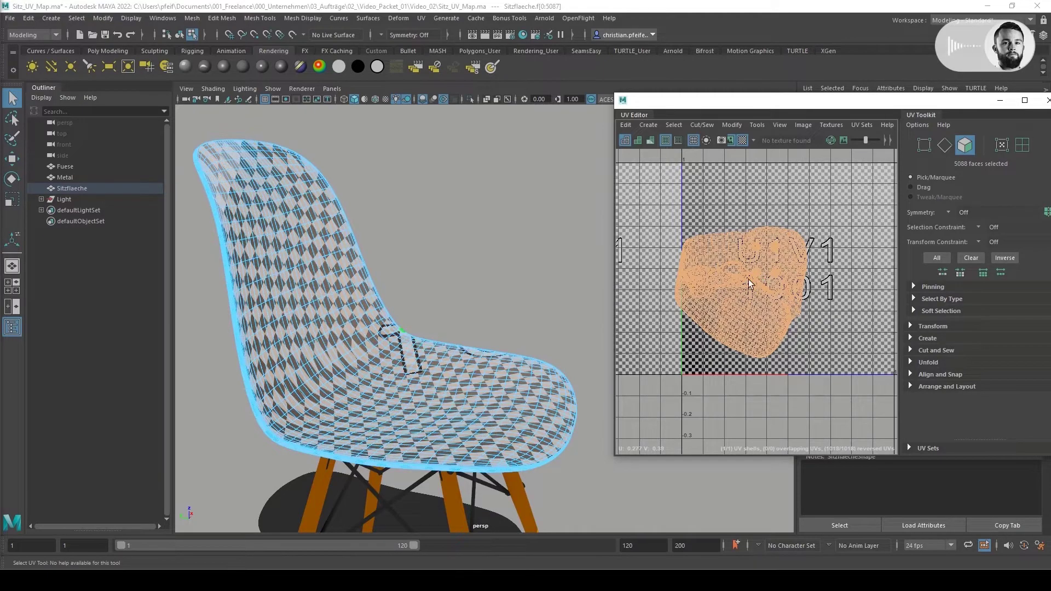
{"action": "mouse_move", "coordinate": [427, 326]}
{"action": "left_mouse_down", "text": "alt"}
{"action": "mouse_move", "coordinate": [476, 268]}
{"action": "mouse_move", "coordinate": [434, 281]}
{"action": "mouse_move", "coordinate": [445, 329]}
{"action": "left_mouse_up", "text": "alt"}
{"action": "right_click_drag", "start_coordinate": [445, 328], "coordinate": [467, 329], "text": "alt"}
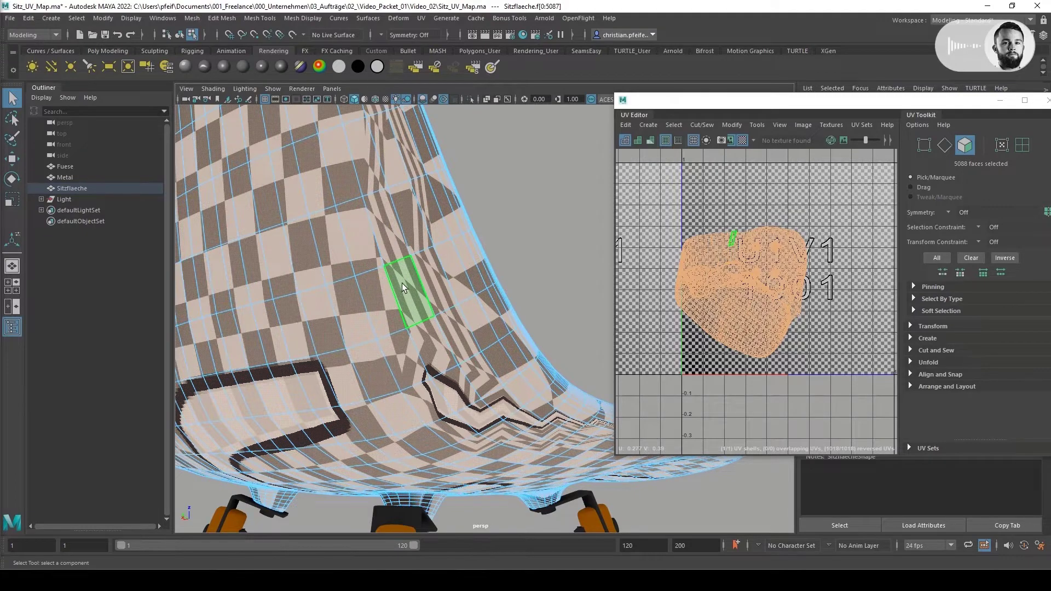
{"action": "left_click_drag", "start_coordinate": [402, 283], "coordinate": [397, 311], "text": "alt"}
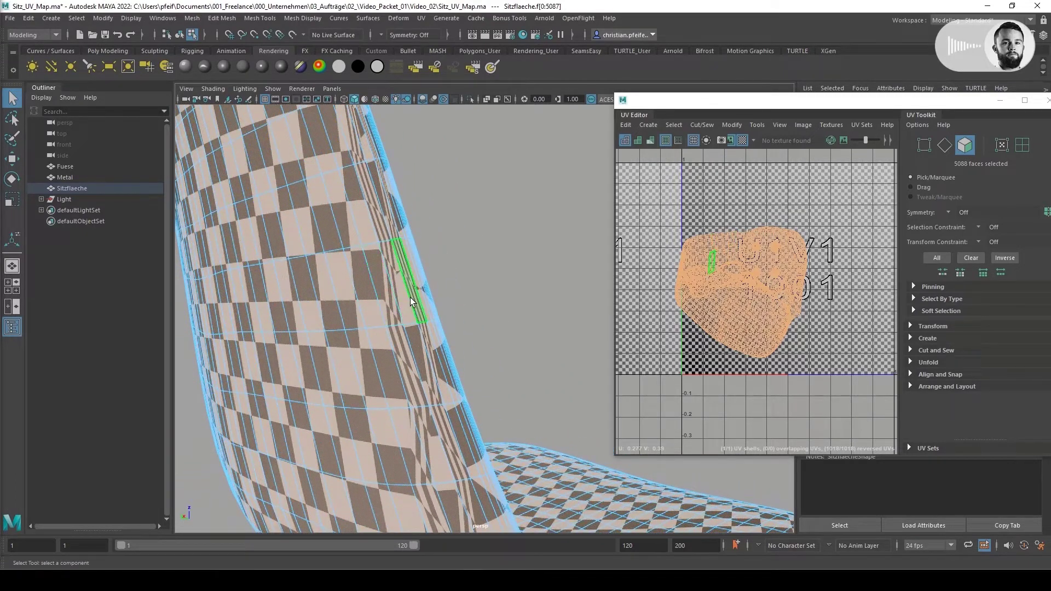
Select the edge loop running around the seat's rim and cut the UVs along it
{"action": "right_click_drag", "start_coordinate": [410, 278], "coordinate": [416, 253]}
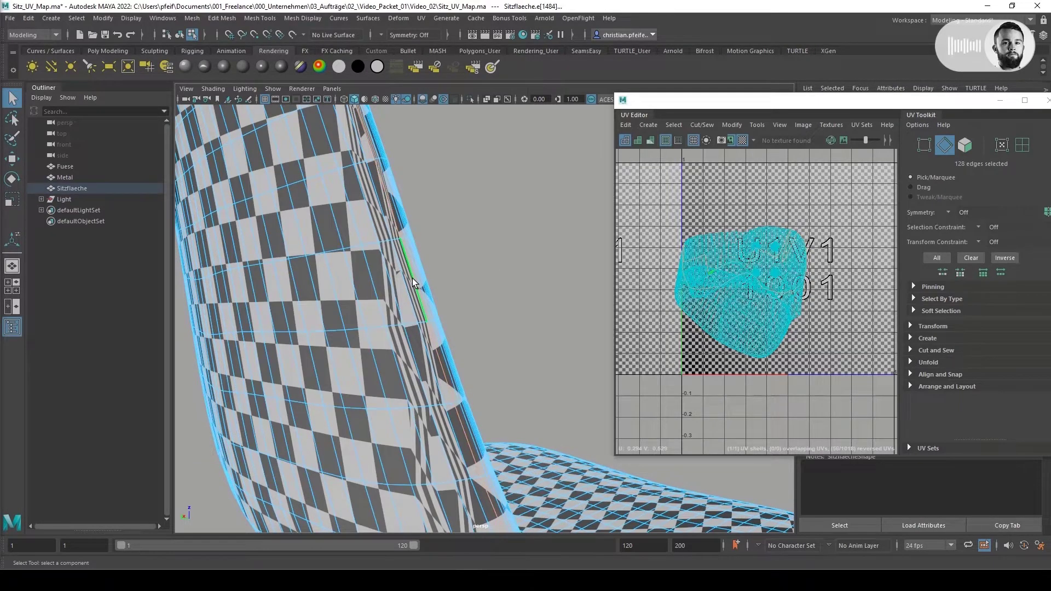
{"action": "key", "text": "f"}
{"action": "right_click_drag", "start_coordinate": [412, 278], "coordinate": [579, 326], "text": "alt"}
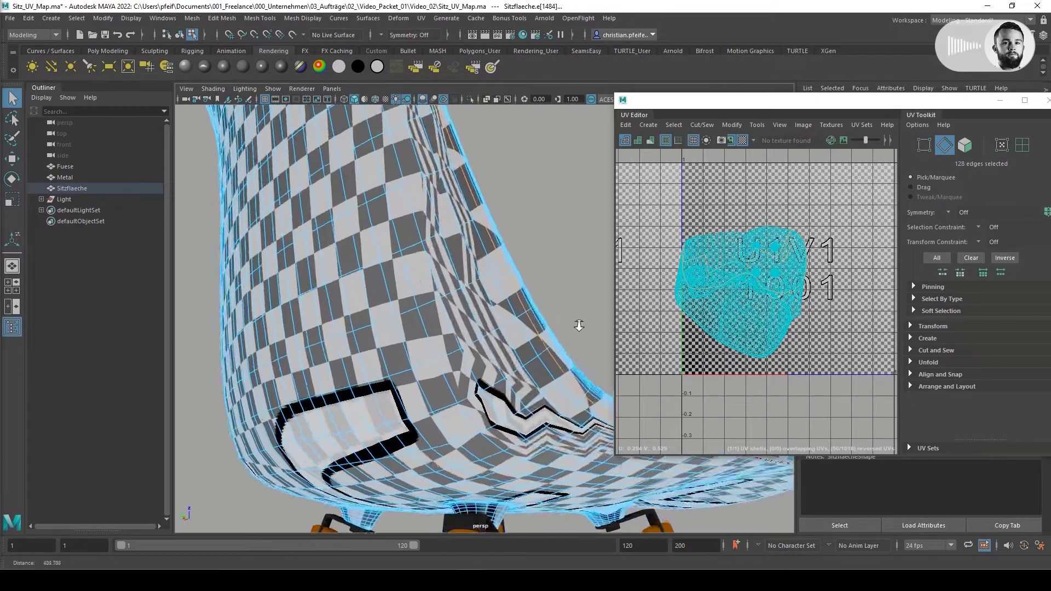
{"action": "scroll", "coordinate": [520, 295], "scroll_direction": "up", "scroll_amount": 10}
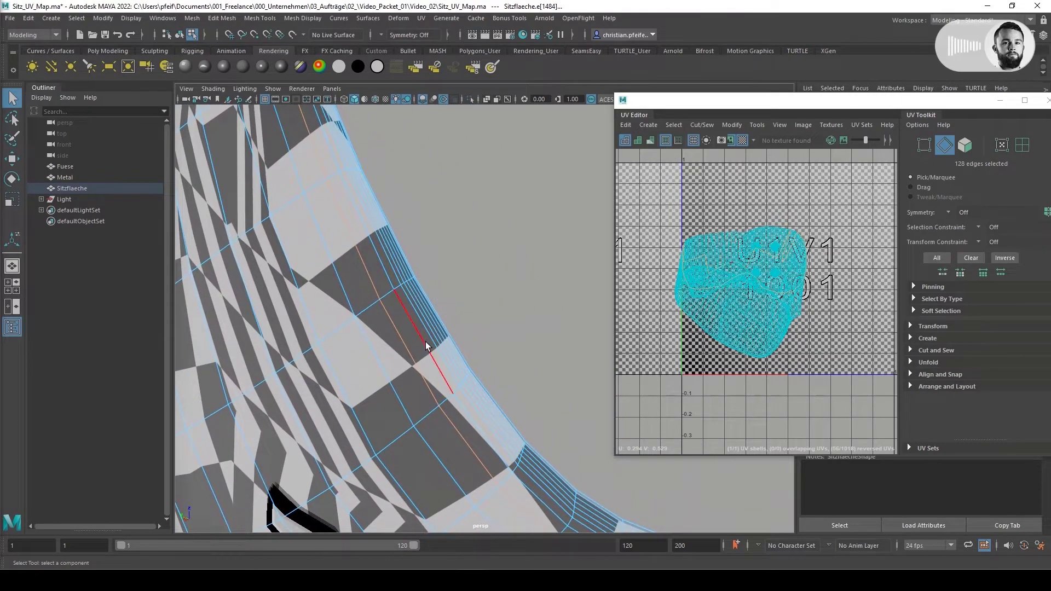
{"action": "left_click", "coordinate": [426, 340], "text": "shift"}
{"action": "scroll", "coordinate": [571, 296], "scroll_direction": "down", "scroll_amount": 15}
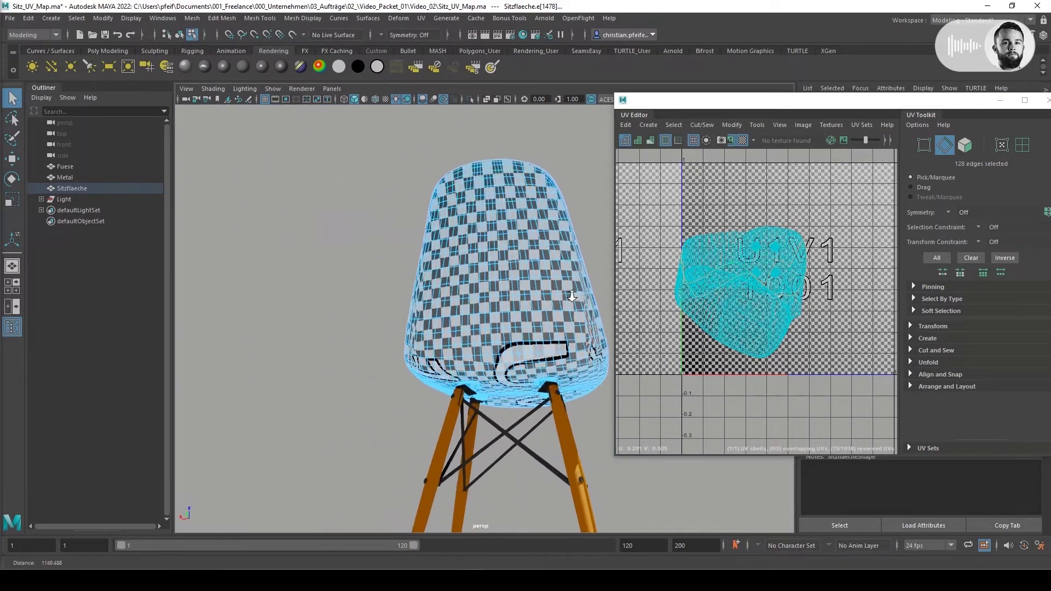
{"action": "scroll", "coordinate": [572, 296], "scroll_direction": "up", "scroll_amount": 5}
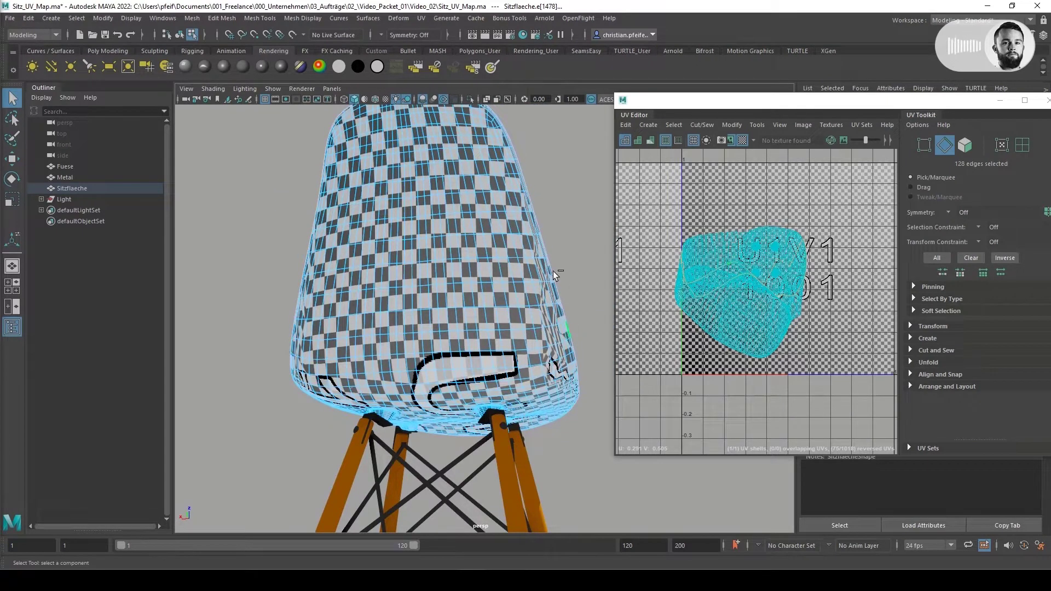
{"action": "left_click_drag", "start_coordinate": [554, 275], "coordinate": [479, 305], "text": "alt"}
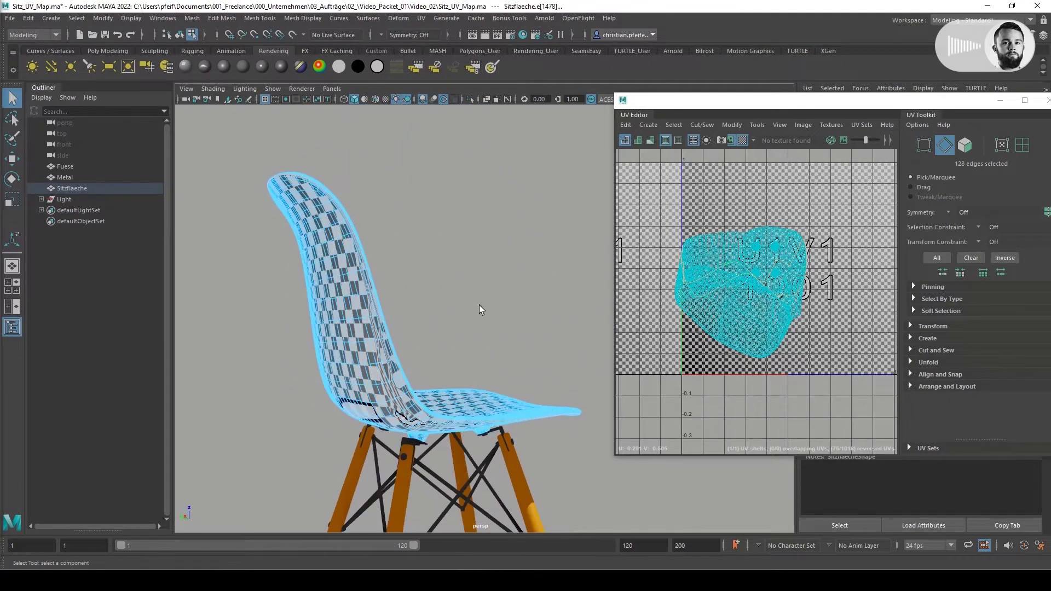
{"action": "left_click", "coordinate": [703, 126]}
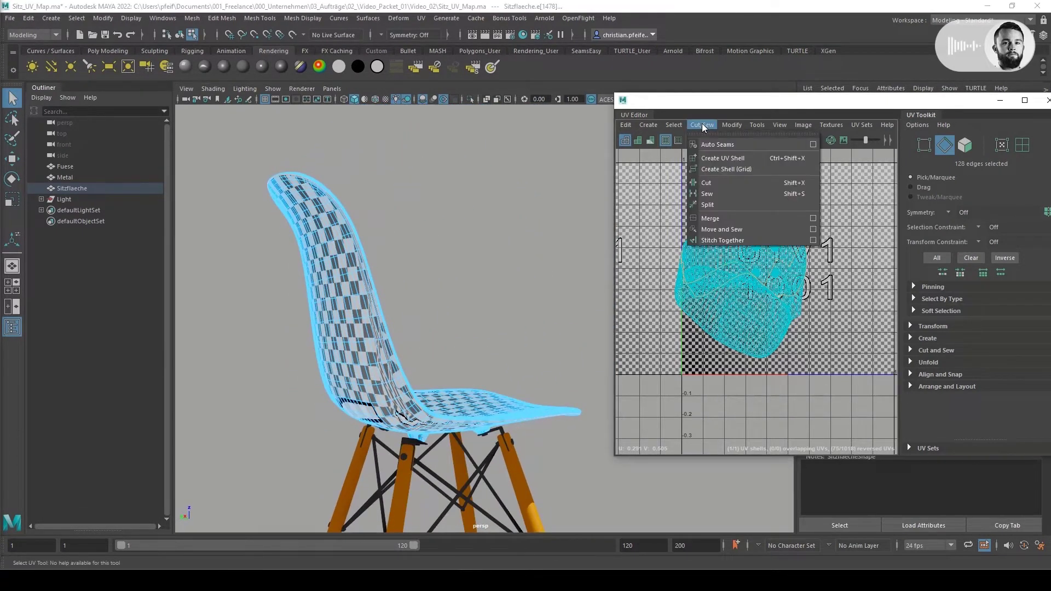
{"action": "left_click", "coordinate": [723, 185]}
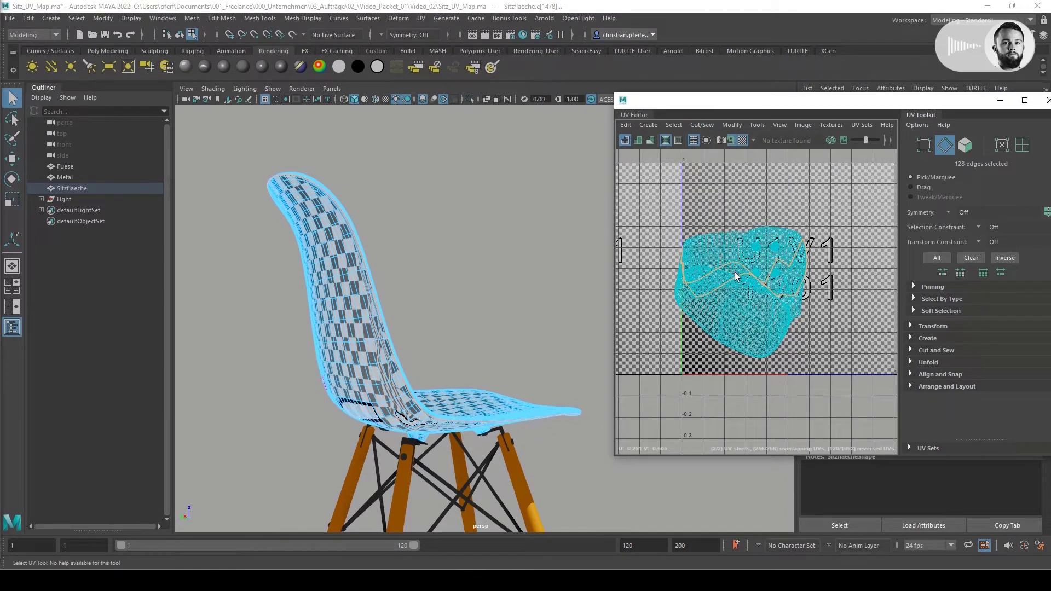
Select the two UV shells in turn to check which side of the seat each one covers
{"action": "mouse_move", "coordinate": [753, 252]}
{"action": "right_mouse_down"}
{"action": "mouse_move", "coordinate": [756, 269]}
{"action": "mouse_move", "coordinate": [761, 257]}
{"action": "right_mouse_up"}
{"action": "double_click", "coordinate": [760, 255]}
{"action": "key", "text": "w"}
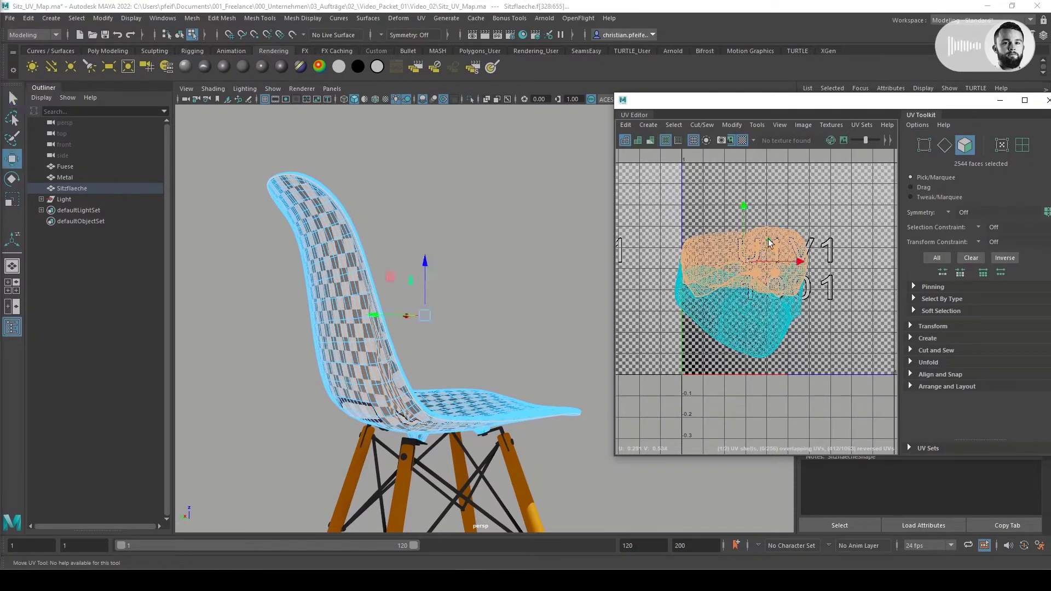
{"action": "double_click", "coordinate": [752, 302]}
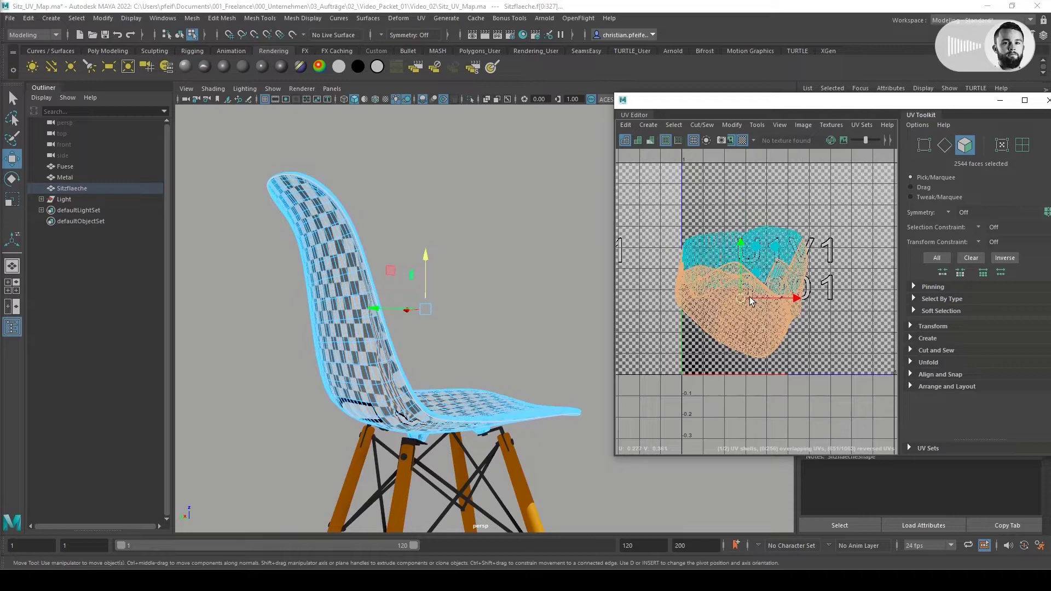
{"action": "double_click", "coordinate": [763, 252]}
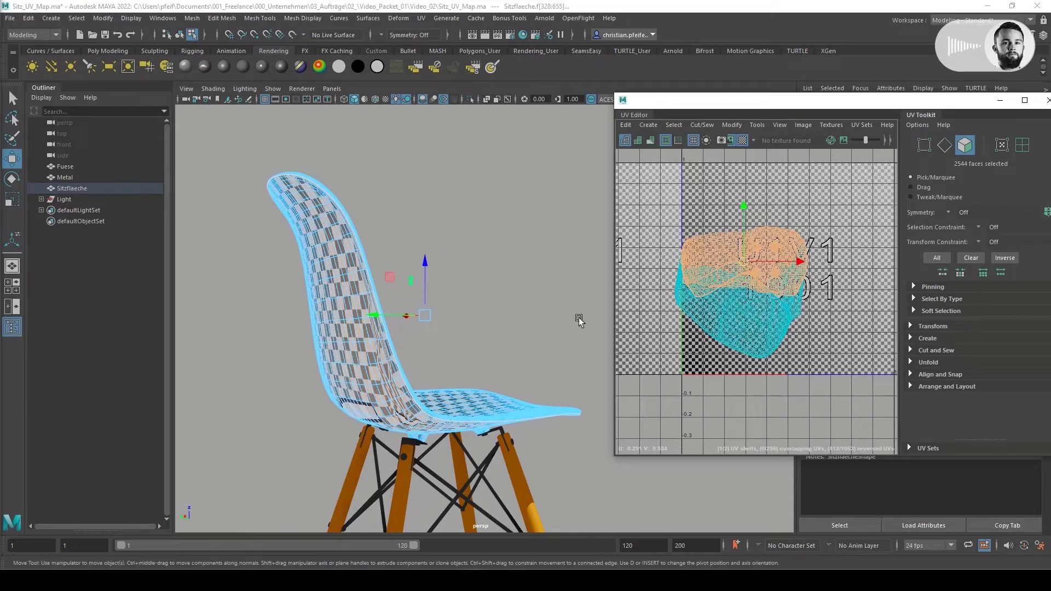
{"action": "double_click", "coordinate": [715, 312]}
{"action": "left_click_drag", "start_coordinate": [466, 378], "coordinate": [390, 393], "text": "alt"}
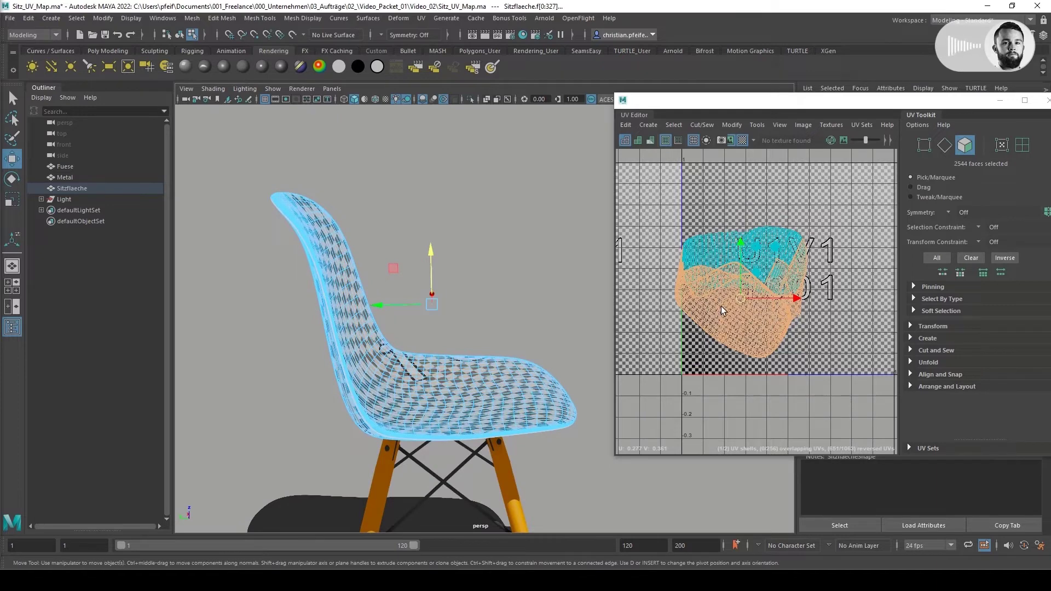
{"action": "scroll", "coordinate": [721, 307], "scroll_direction": "down", "scroll_amount": 1}
Move the seat's rear-side shell up and over, and shift the front-side shell sideways to separate the two in UV space
{"action": "double_click", "coordinate": [762, 251]}
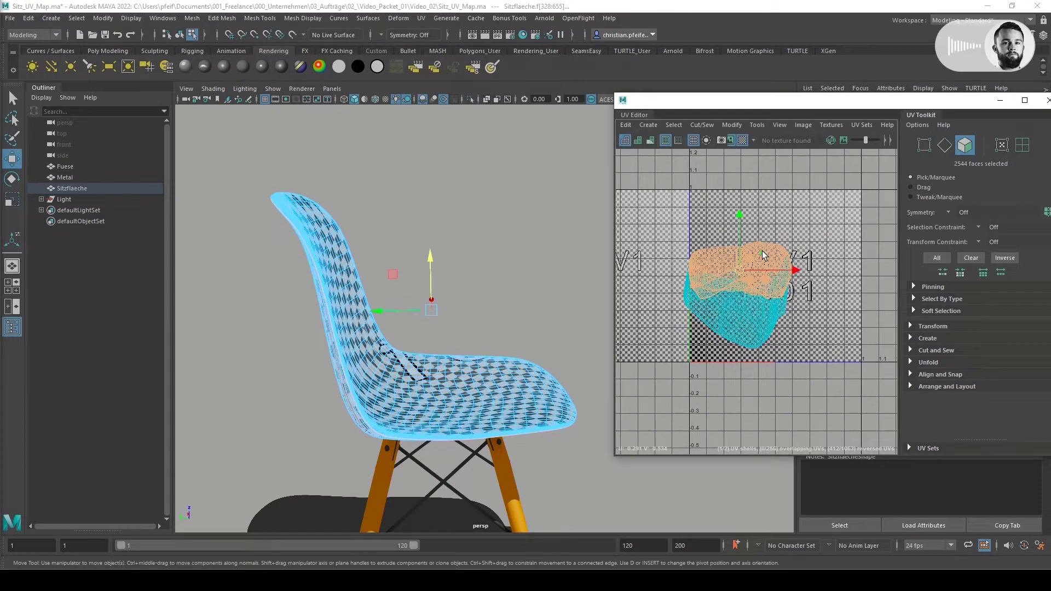
{"action": "left_click_drag", "start_coordinate": [740, 218], "coordinate": [744, 192]}
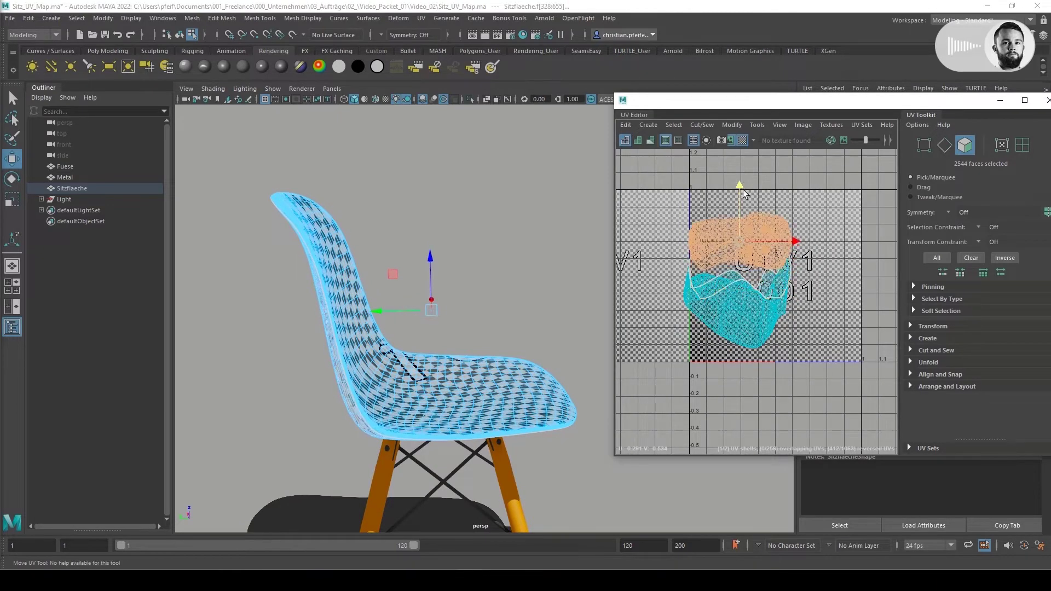
{"action": "key", "text": "e"}
{"action": "key", "text": "r"}
{"action": "key", "text": "e"}
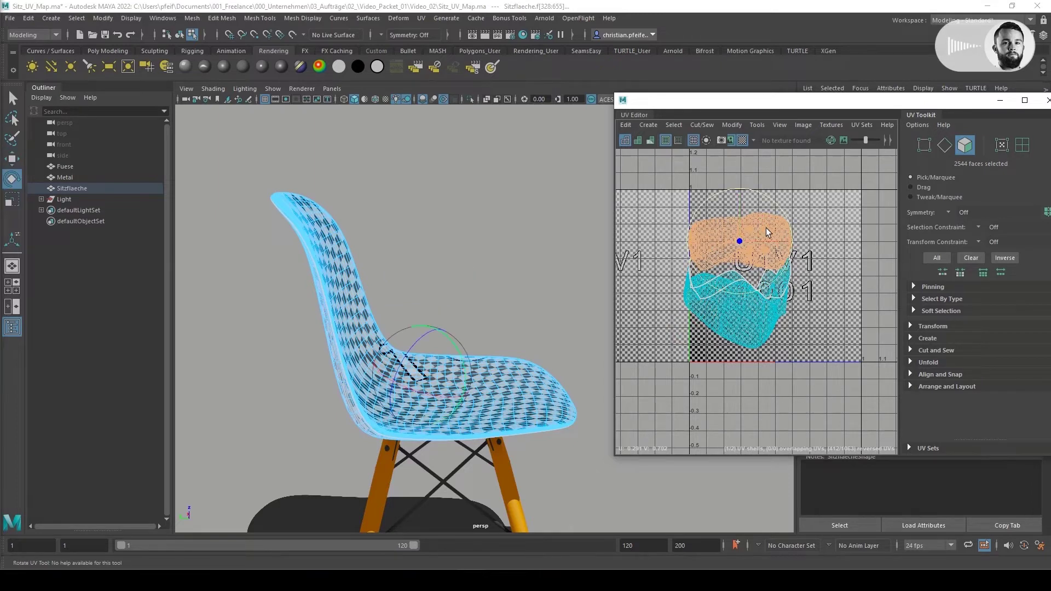
{"action": "key", "text": "w"}
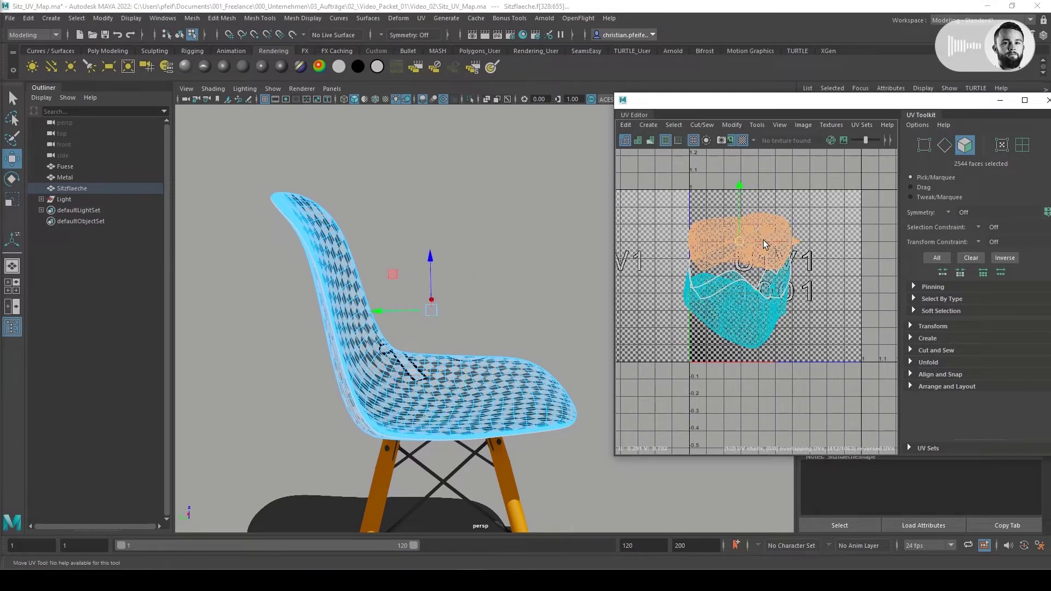
{"action": "left_click_drag", "start_coordinate": [754, 242], "coordinate": [787, 218]}
{"action": "double_click", "coordinate": [766, 300]}
{"action": "mouse_move", "coordinate": [766, 300]}
{"action": "left_mouse_down"}
{"action": "mouse_move", "coordinate": [799, 299]}
{"action": "mouse_move", "coordinate": [774, 284]}
{"action": "left_mouse_up"}
Select a single face near the folded border of the front-side shell and move its UVs slightly up
{"action": "left_click_drag", "start_coordinate": [557, 317], "coordinate": [461, 359], "text": "alt"}
{"action": "right_click_drag", "start_coordinate": [392, 393], "coordinate": [692, 373], "text": "alt"}
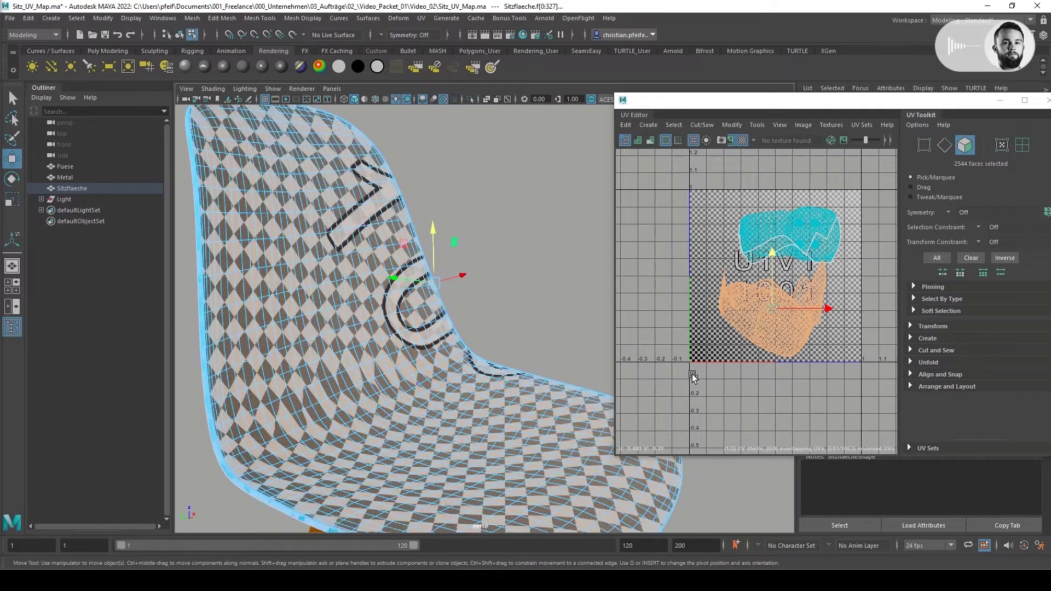
{"action": "scroll", "coordinate": [779, 319], "scroll_direction": "up", "scroll_amount": 5}
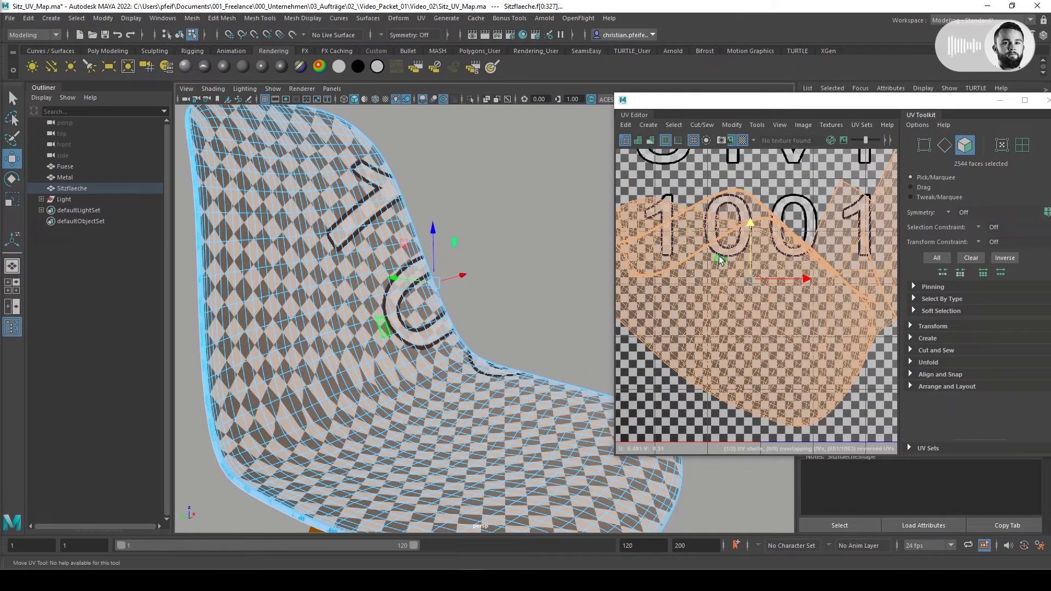
{"action": "left_click", "coordinate": [697, 233]}
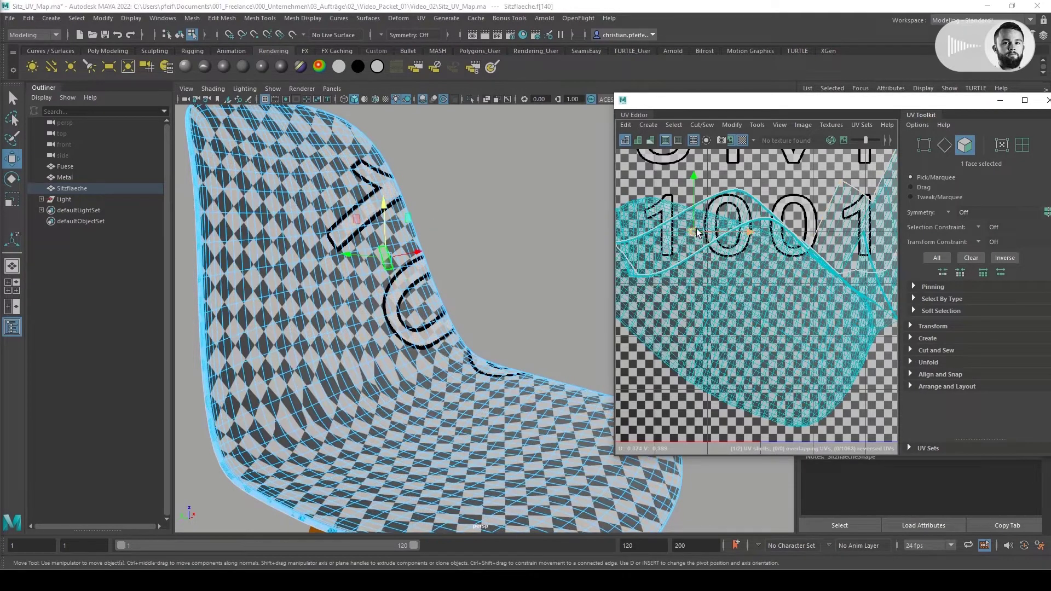
{"action": "scroll", "coordinate": [695, 230], "scroll_direction": "up", "scroll_amount": 1}
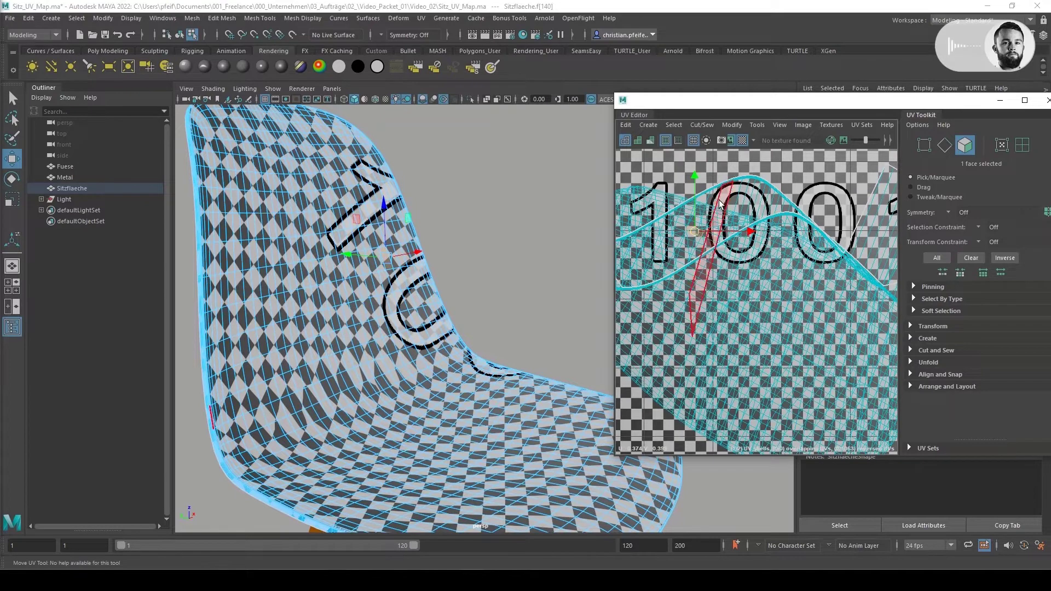
{"action": "left_click_drag", "start_coordinate": [694, 186], "coordinate": [694, 161]}
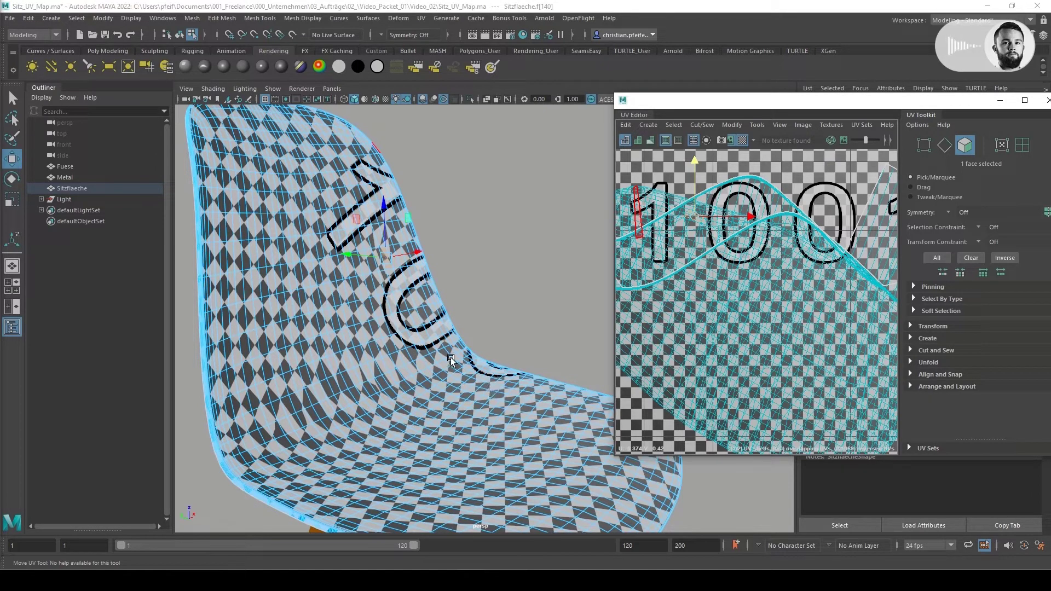
{"action": "scroll", "coordinate": [717, 293], "scroll_direction": "down", "scroll_amount": 6}
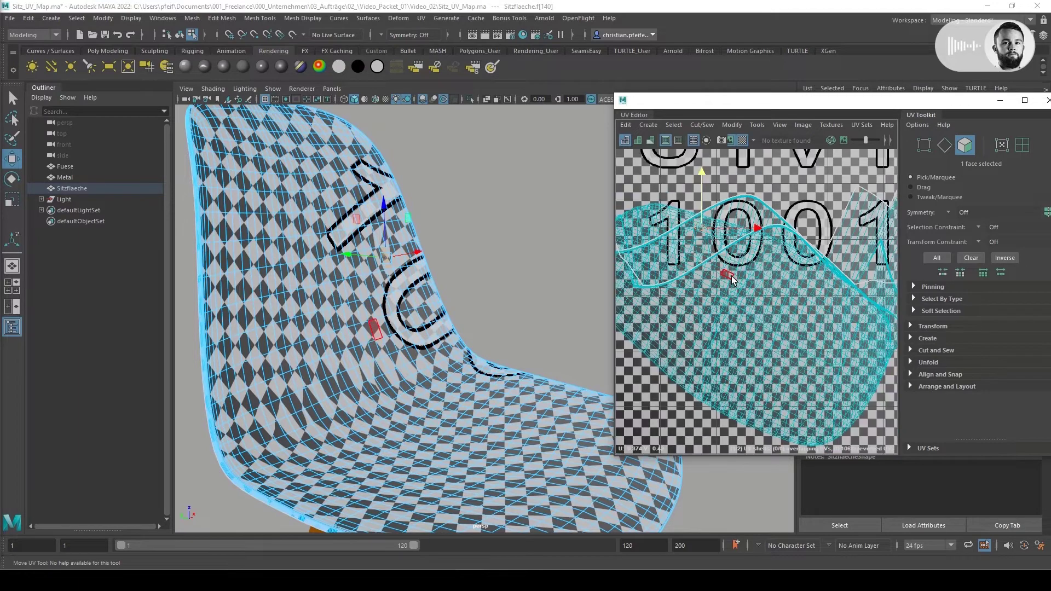
{"action": "middle_click_drag", "start_coordinate": [772, 243], "coordinate": [771, 286], "text": "alt"}
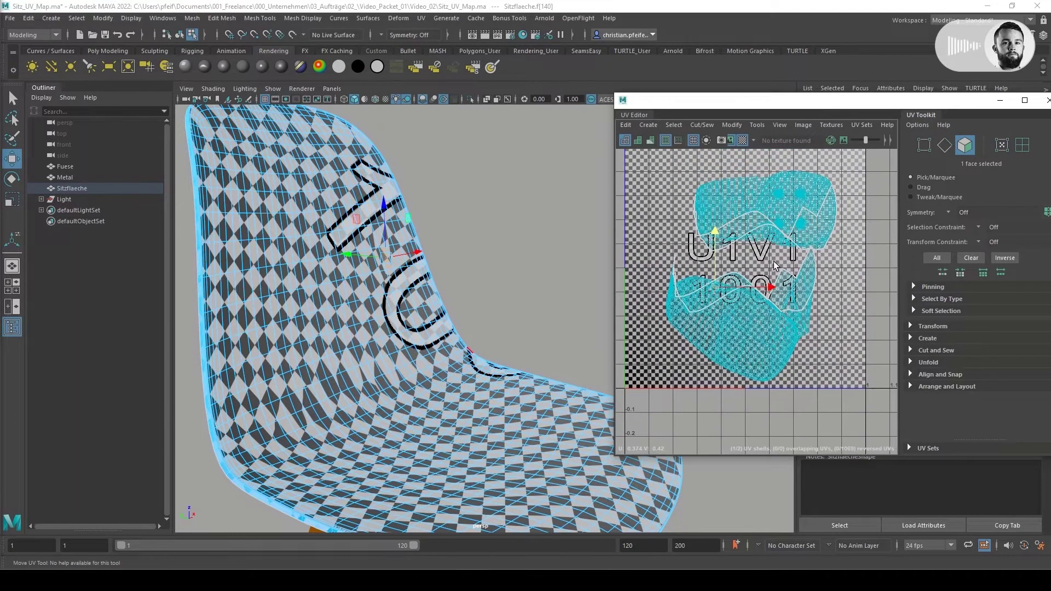
{"action": "scroll", "coordinate": [771, 286], "scroll_direction": "down", "scroll_amount": 2}
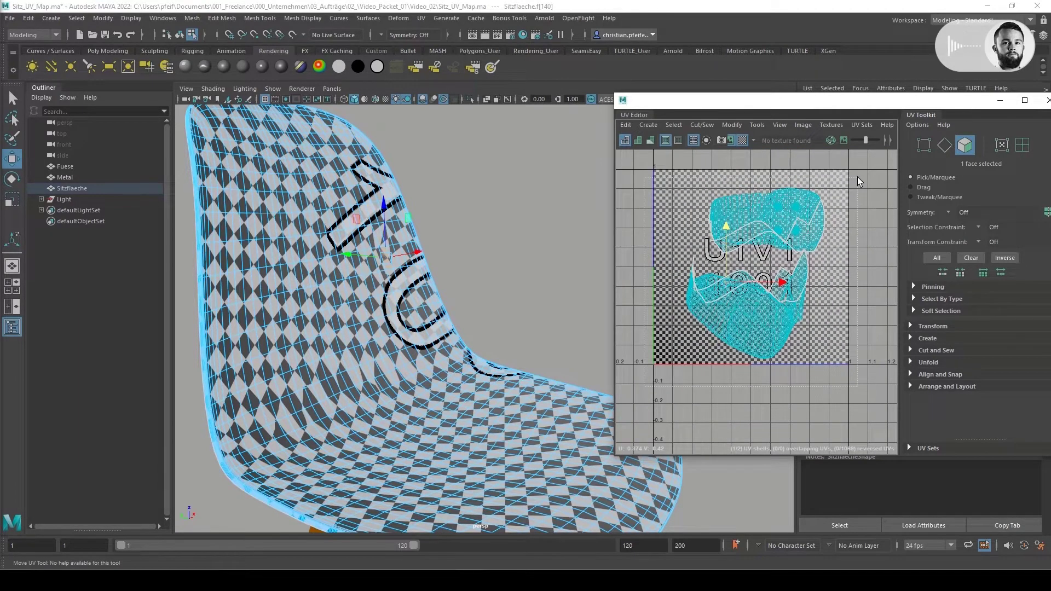
Select all faces of the seat and unfold both UV shells
{"action": "key", "text": "ctrl+shift+a"}
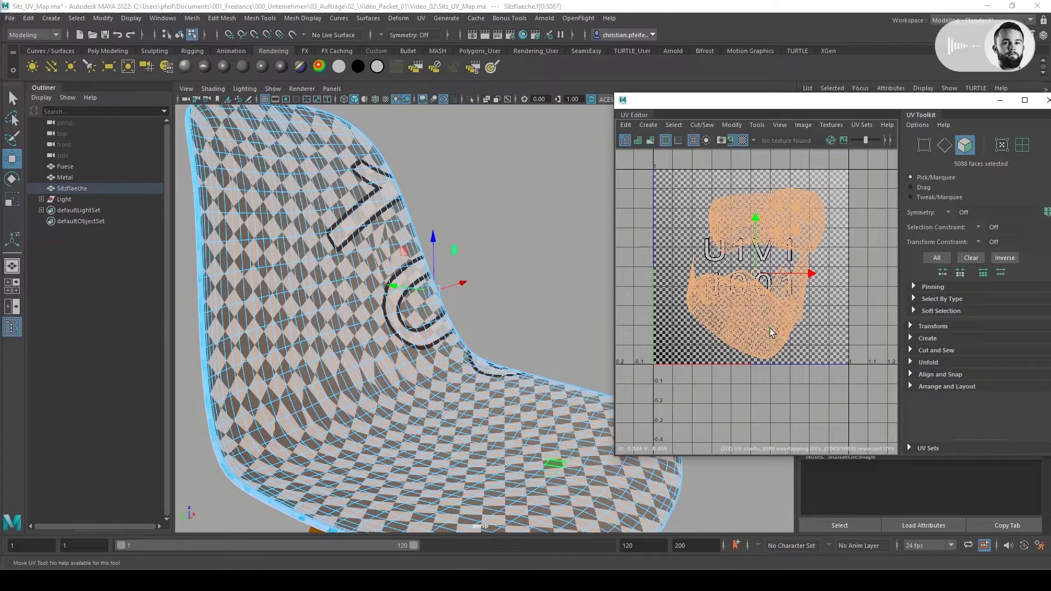
{"action": "left_click", "coordinate": [731, 125]}
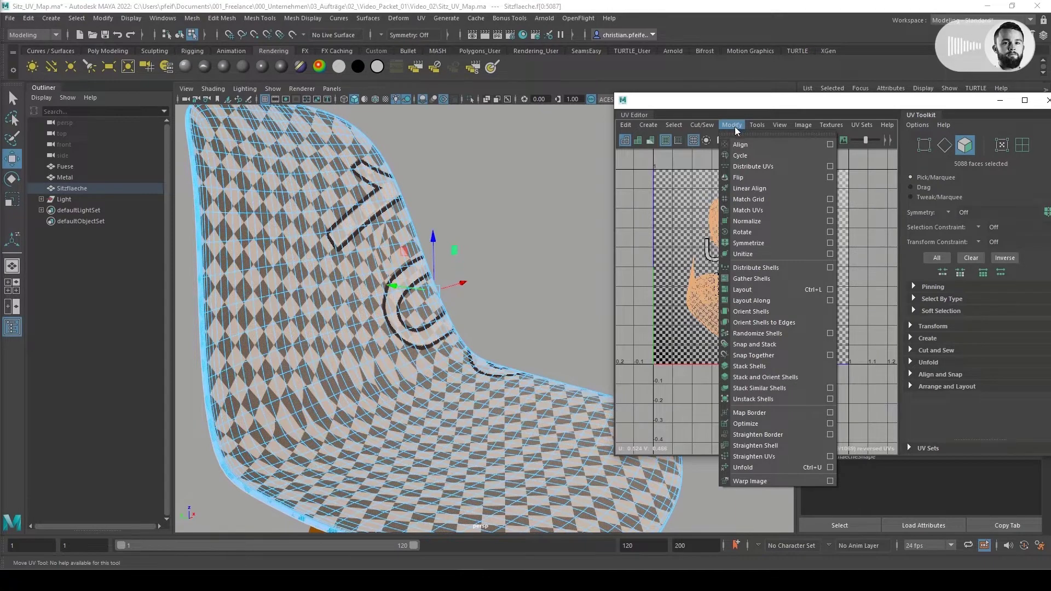
{"action": "left_click", "coordinate": [751, 468]}
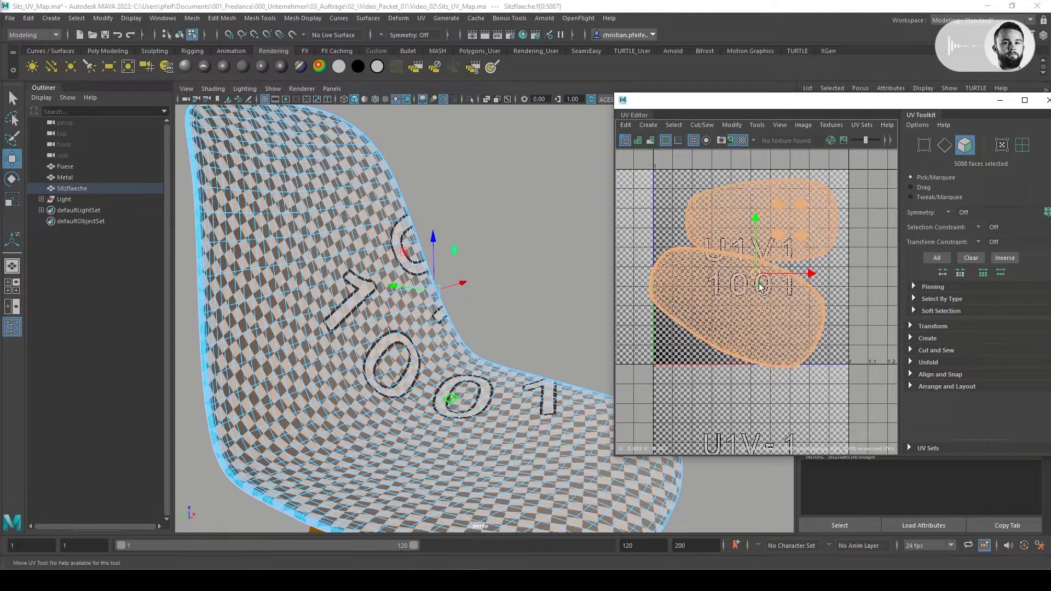
Move the unfolded front-side shell down and slightly sideways, away from the rear-side shell
{"action": "left_click", "coordinate": [725, 304]}
{"action": "key", "text": "e"}
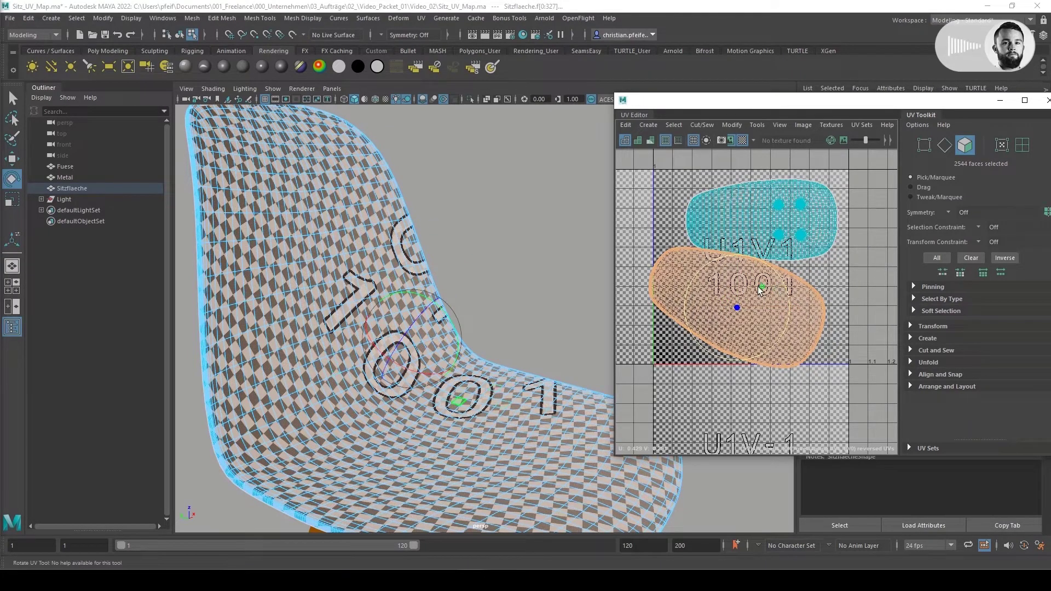
{"action": "key", "text": "w"}
{"action": "left_click_drag", "start_coordinate": [739, 257], "coordinate": [738, 280]}
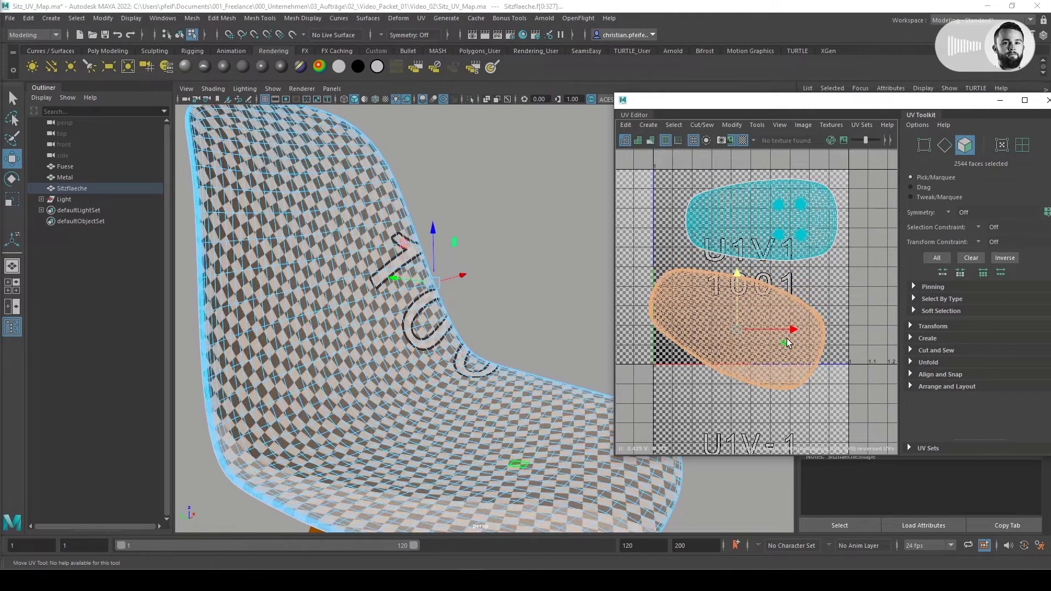
{"action": "mouse_move", "coordinate": [791, 329]}
{"action": "left_mouse_down"}
{"action": "mouse_move", "coordinate": [780, 329]}
{"action": "mouse_move", "coordinate": [800, 331]}
{"action": "mouse_move", "coordinate": [776, 329]}
{"action": "mouse_move", "coordinate": [794, 330]}
{"action": "left_mouse_up"}
Select the rear-side shell and examine the checker pattern on the seat's underside around the leg mounts
{"action": "left_click", "coordinate": [786, 229]}
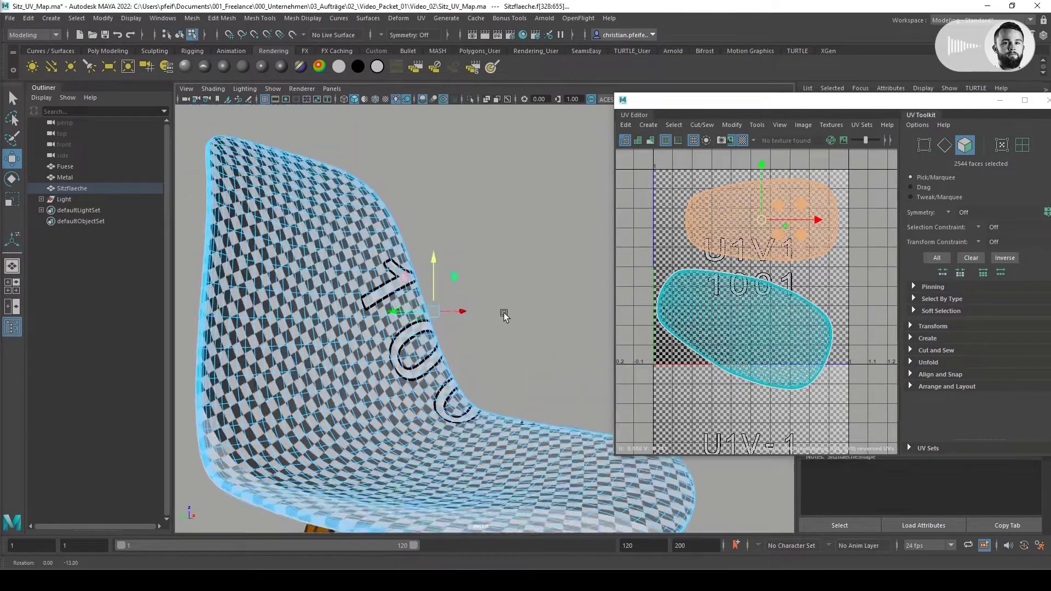
{"action": "left_click_drag", "start_coordinate": [502, 311], "coordinate": [481, 371], "text": "alt"}
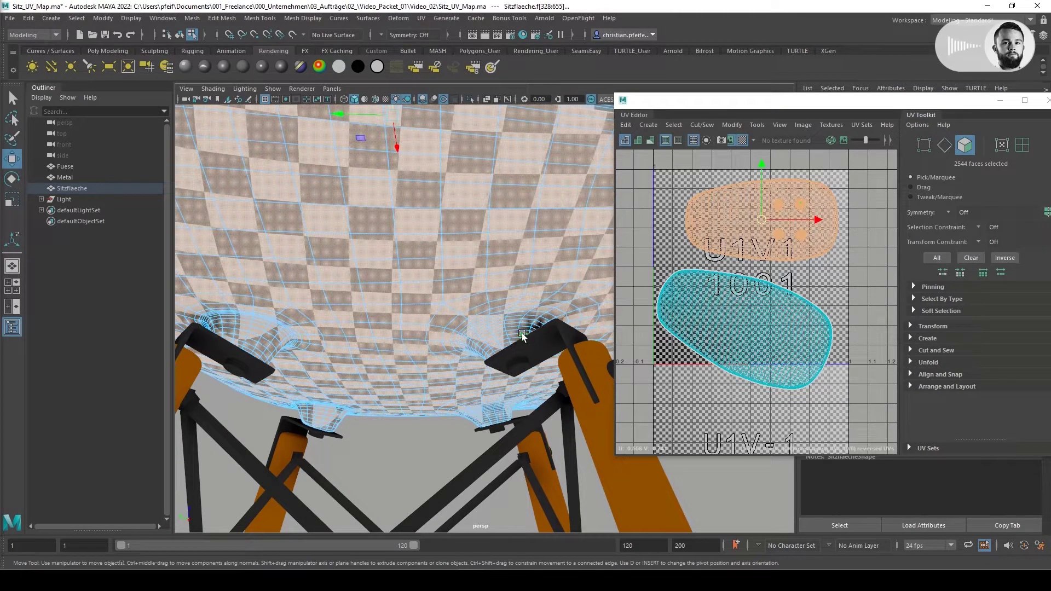
{"action": "scroll", "coordinate": [822, 191], "scroll_direction": "up", "scroll_amount": 3}
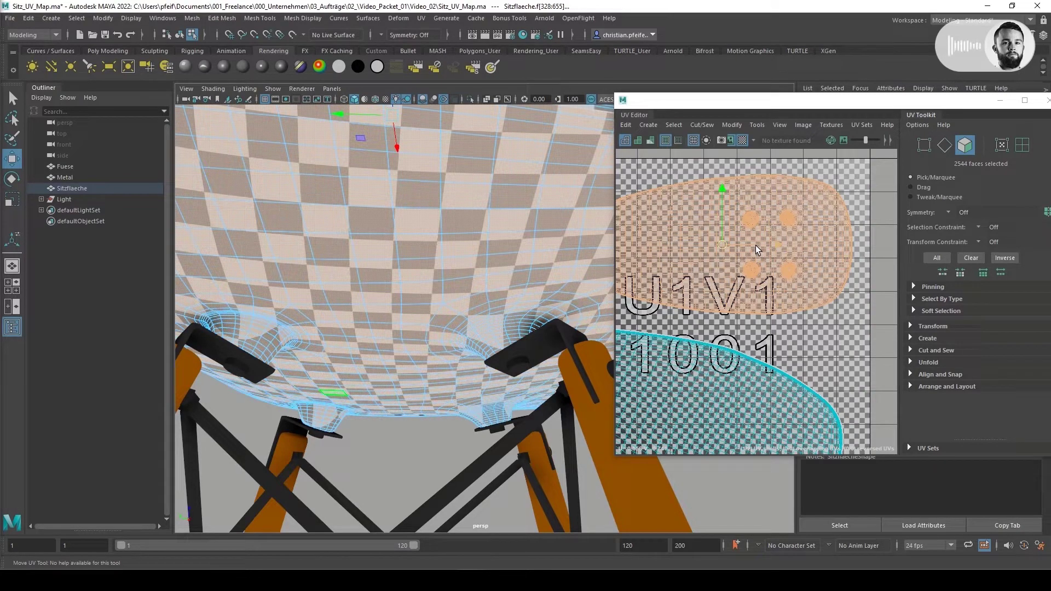
Select the front-side shell and rotate it until it lies horizontally, parallel to the rear-side shell
{"action": "scroll", "coordinate": [755, 241], "scroll_direction": "down", "scroll_amount": 1}
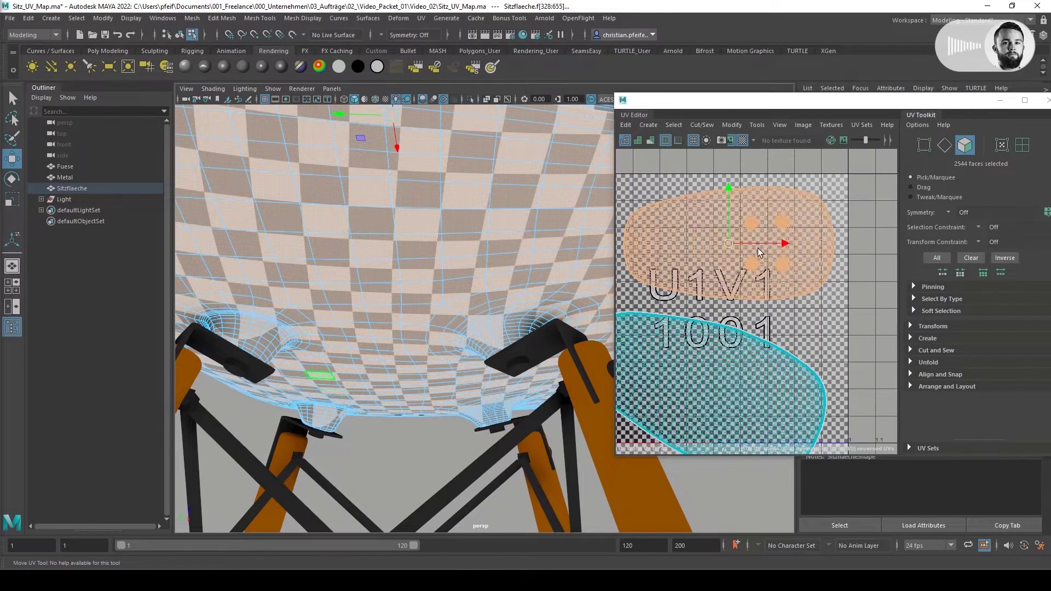
{"action": "middle_click_drag", "start_coordinate": [782, 244], "coordinate": [812, 238], "text": "alt"}
{"action": "double_click", "coordinate": [717, 341]}
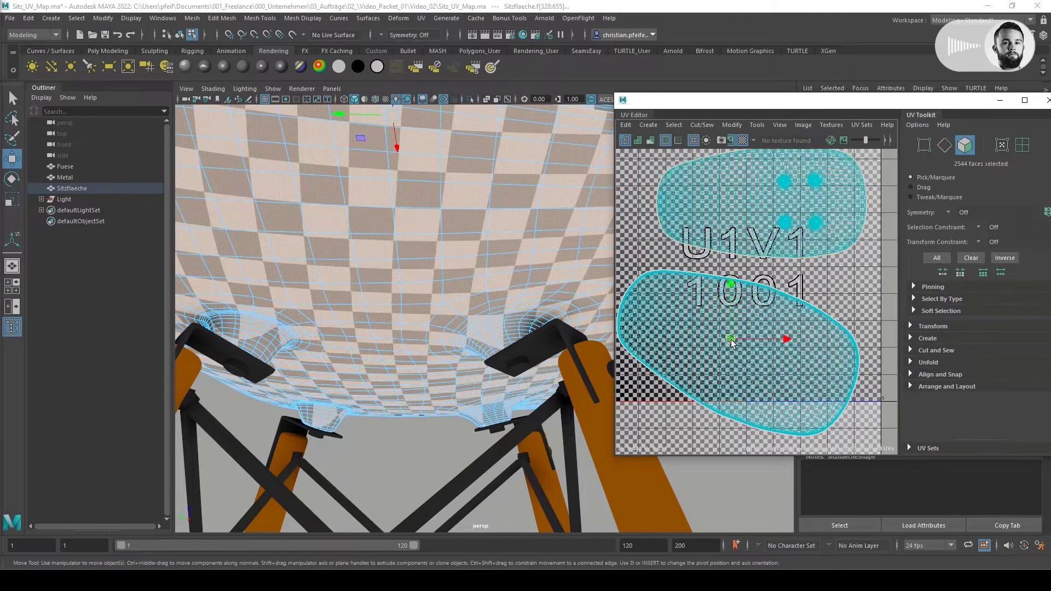
{"action": "key", "text": "e"}
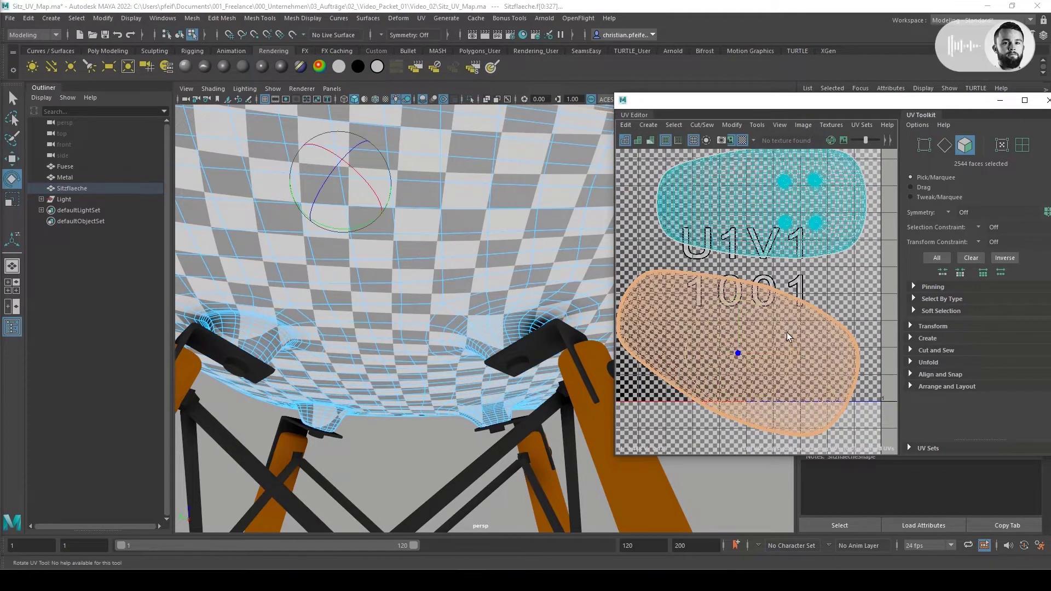
{"action": "left_click_drag", "start_coordinate": [785, 332], "coordinate": [787, 308]}
Tilt the front-side shell diagonally and rotate it back to horizontal, comparing the checker direction on the seat's front
{"action": "left_click_drag", "start_coordinate": [416, 277], "coordinate": [465, 274], "text": "alt"}
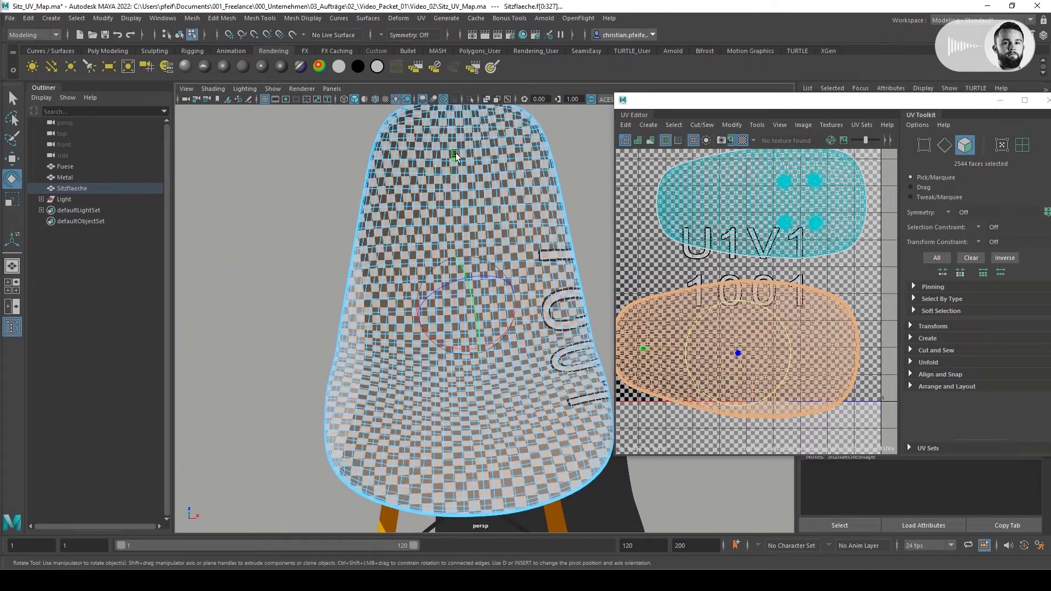
{"action": "left_click", "coordinate": [775, 324]}
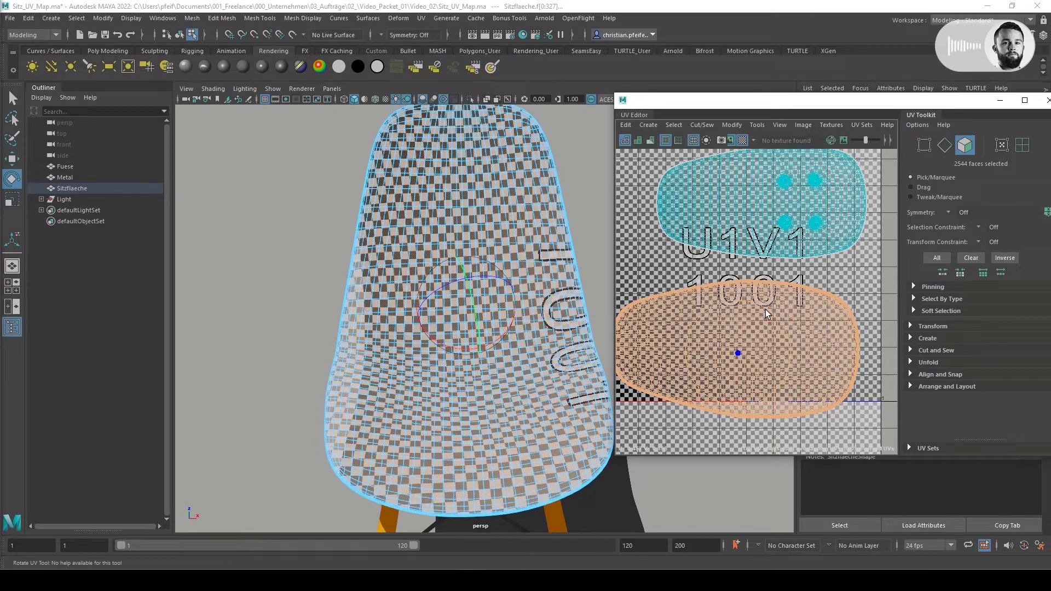
{"action": "left_click_drag", "start_coordinate": [765, 310], "coordinate": [781, 333]}
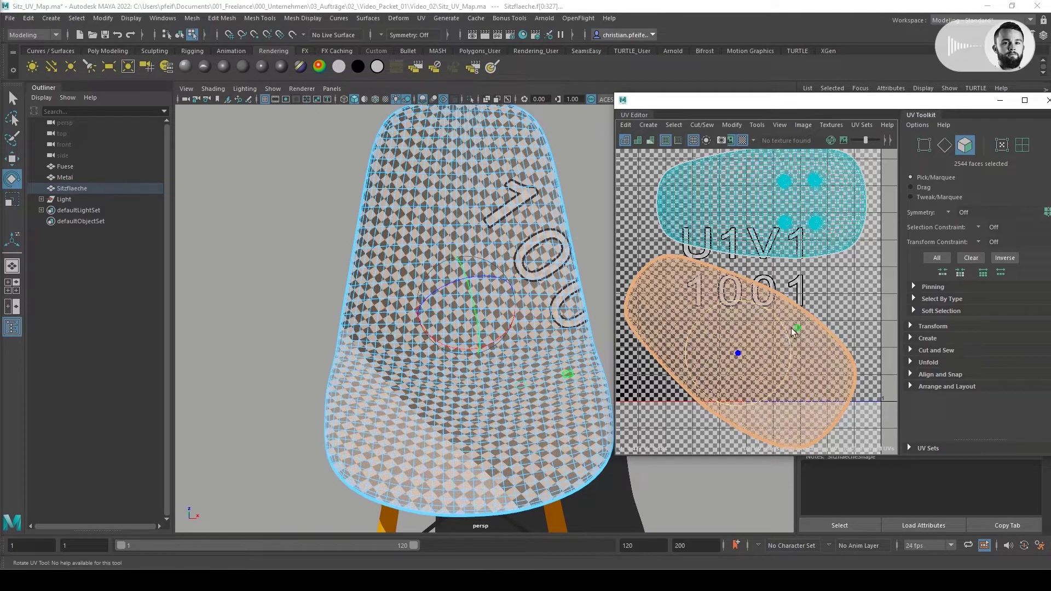
{"action": "left_click_drag", "start_coordinate": [786, 330], "coordinate": [771, 301]}
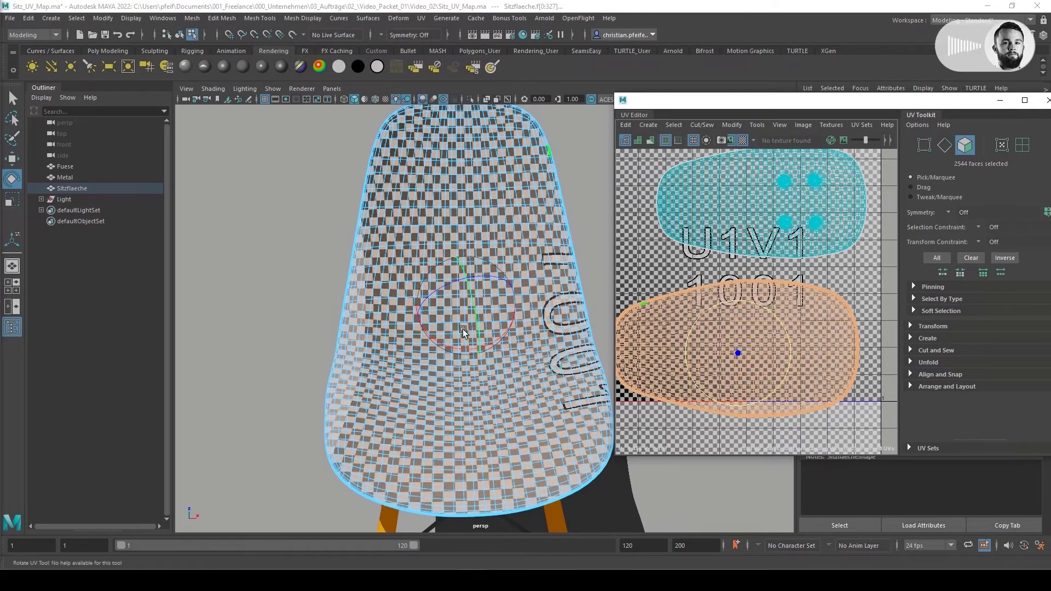
Move the front-side shell up and sideways so it fits inside the UV tile just below the rear-side shell
{"action": "key", "text": "w"}
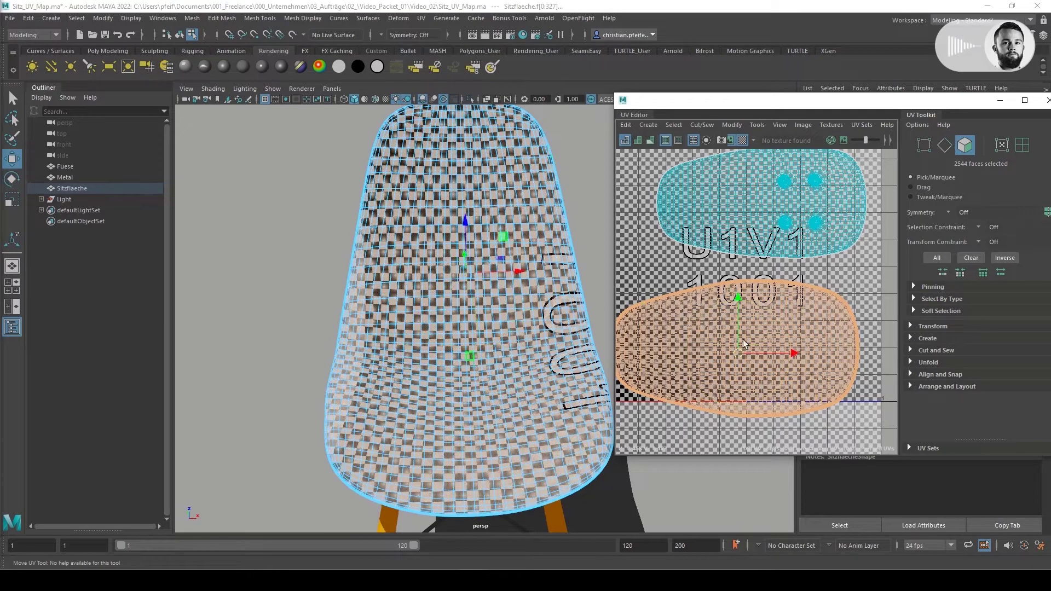
{"action": "left_click_drag", "start_coordinate": [738, 332], "coordinate": [787, 340]}
{"action": "left_click_drag", "start_coordinate": [751, 308], "coordinate": [751, 303]}
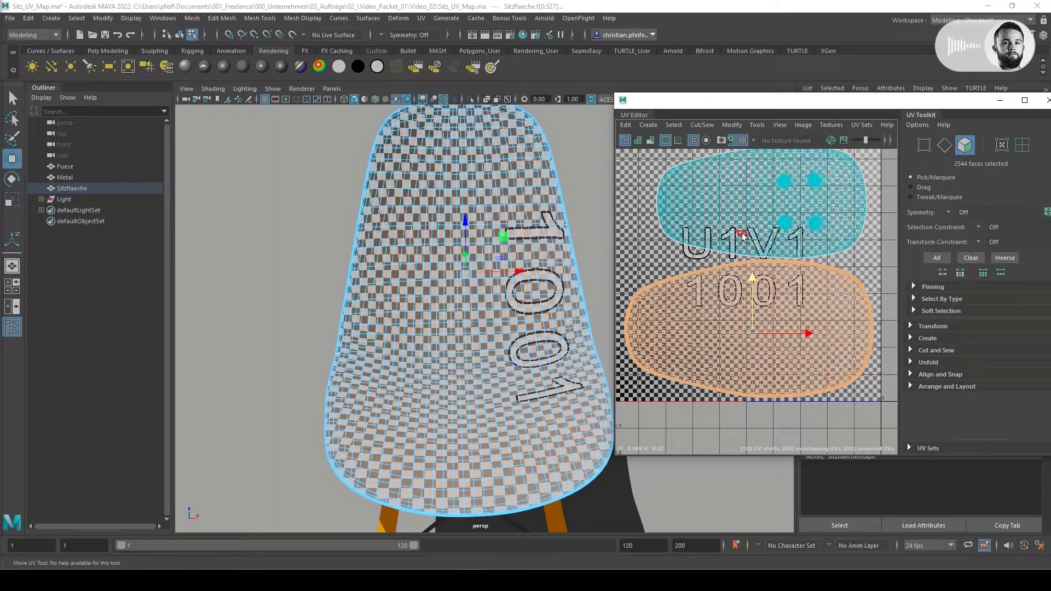
Select the rear-side shell, try it much smaller, and scale it back up until its checkers match the front side's size
{"action": "left_click", "coordinate": [748, 212]}
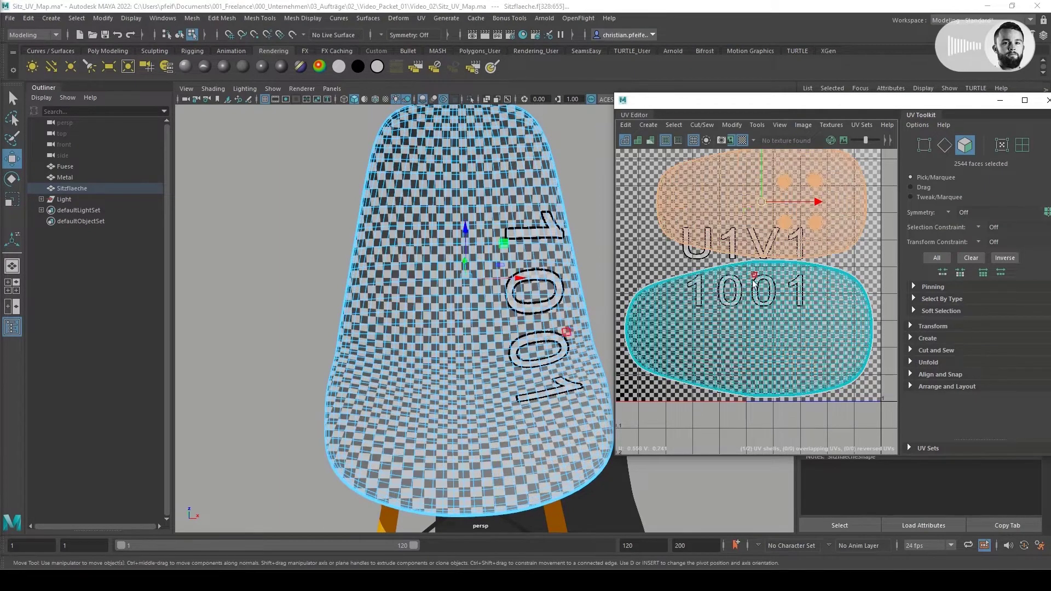
{"action": "left_click_drag", "start_coordinate": [516, 362], "coordinate": [572, 378], "text": "alt"}
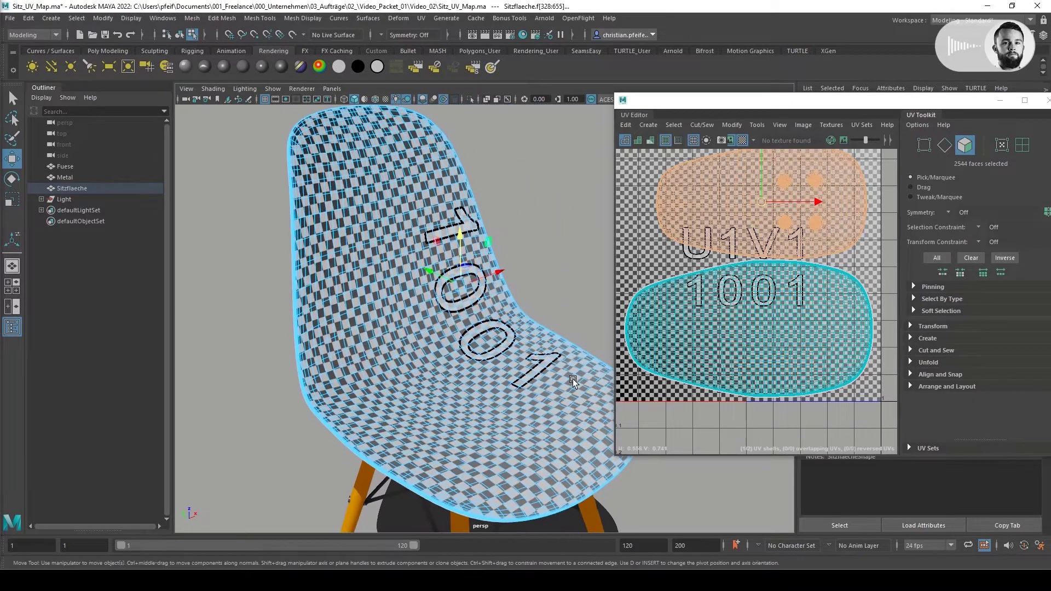
{"action": "key", "text": "r"}
{"action": "left_click_drag", "start_coordinate": [761, 202], "coordinate": [728, 210]}
{"action": "left_click_drag", "start_coordinate": [429, 421], "coordinate": [384, 362], "text": "alt"}
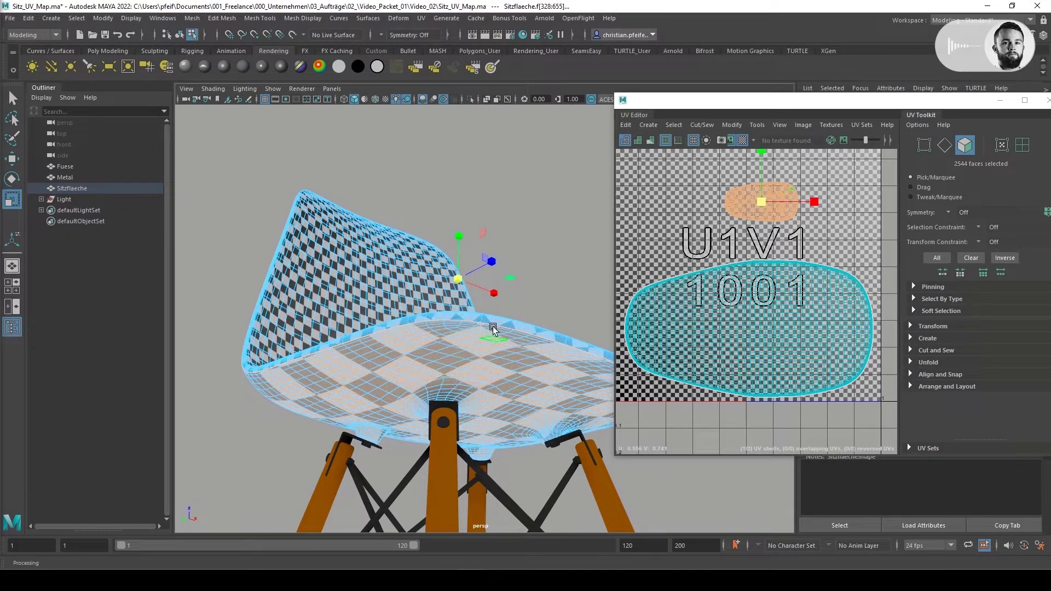
{"action": "left_click_drag", "start_coordinate": [761, 200], "coordinate": [865, 189]}
{"action": "left_click_drag", "start_coordinate": [546, 297], "coordinate": [537, 329], "text": "alt"}
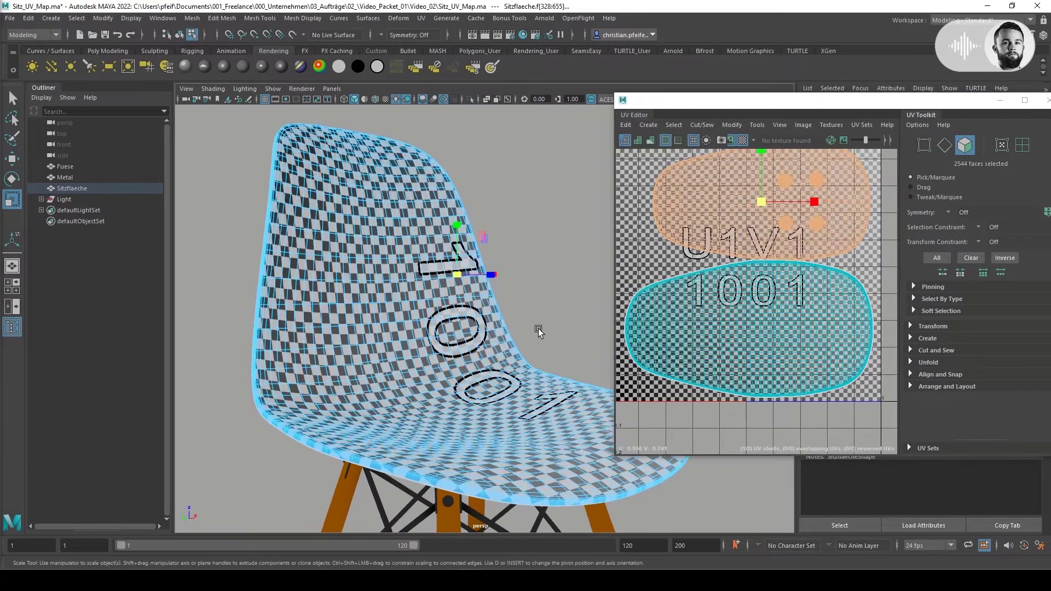
{"action": "scroll", "coordinate": [457, 300], "scroll_direction": "up", "scroll_amount": 4}
{"action": "left_click_drag", "start_coordinate": [436, 299], "coordinate": [422, 276], "text": "alt"}
{"action": "left_click_drag", "start_coordinate": [766, 200], "coordinate": [764, 203]}
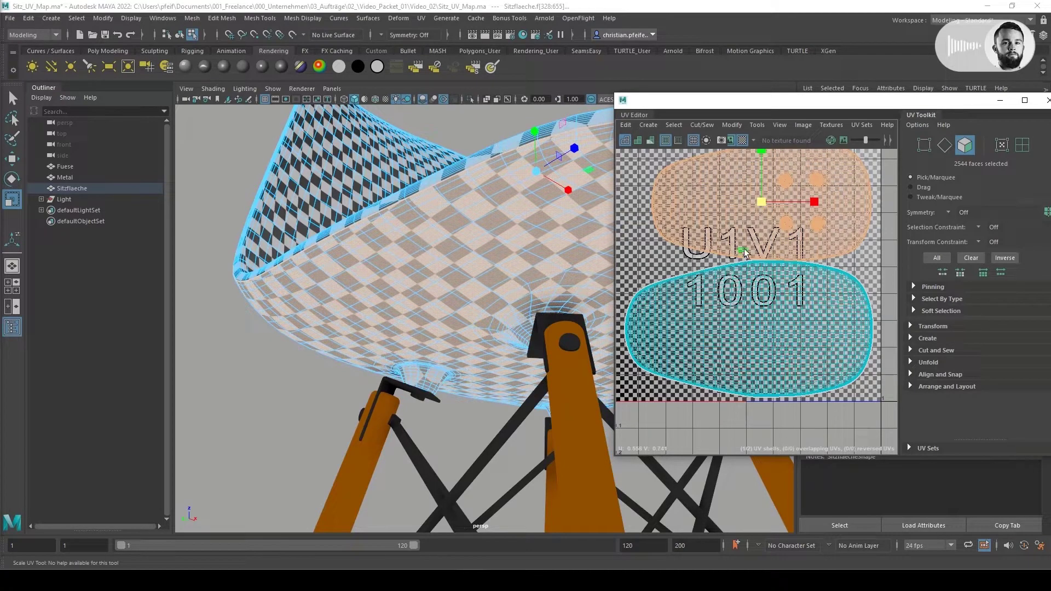
Reposition the rear-side shell in the upper half of the UV tile, centered above the front-side shell without overlapping it
{"action": "scroll", "coordinate": [743, 252], "scroll_direction": "down", "scroll_amount": 3}
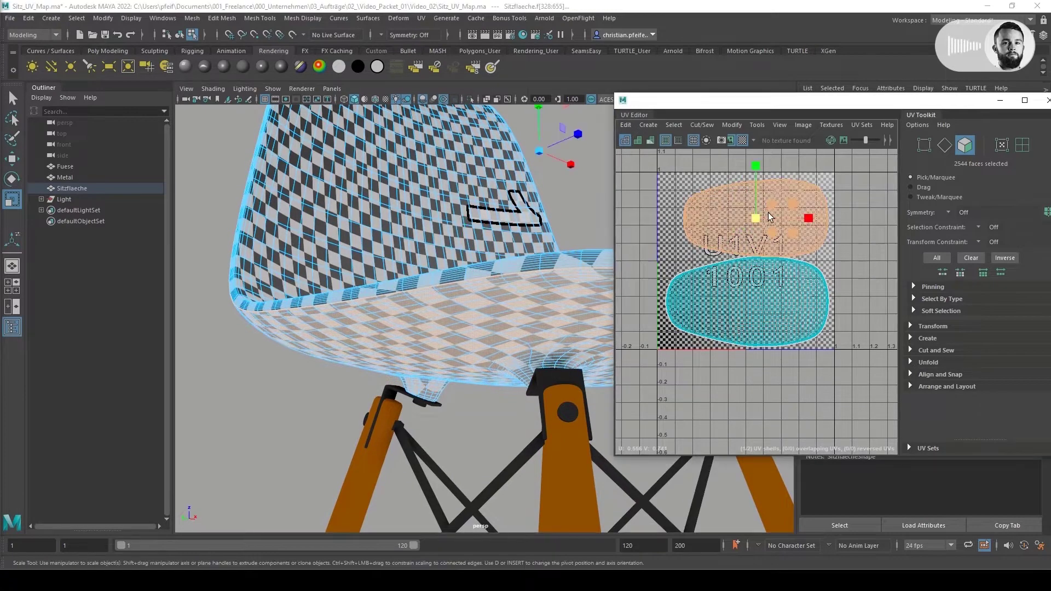
{"action": "key", "text": "w"}
{"action": "left_click_drag", "start_coordinate": [761, 216], "coordinate": [748, 232]}
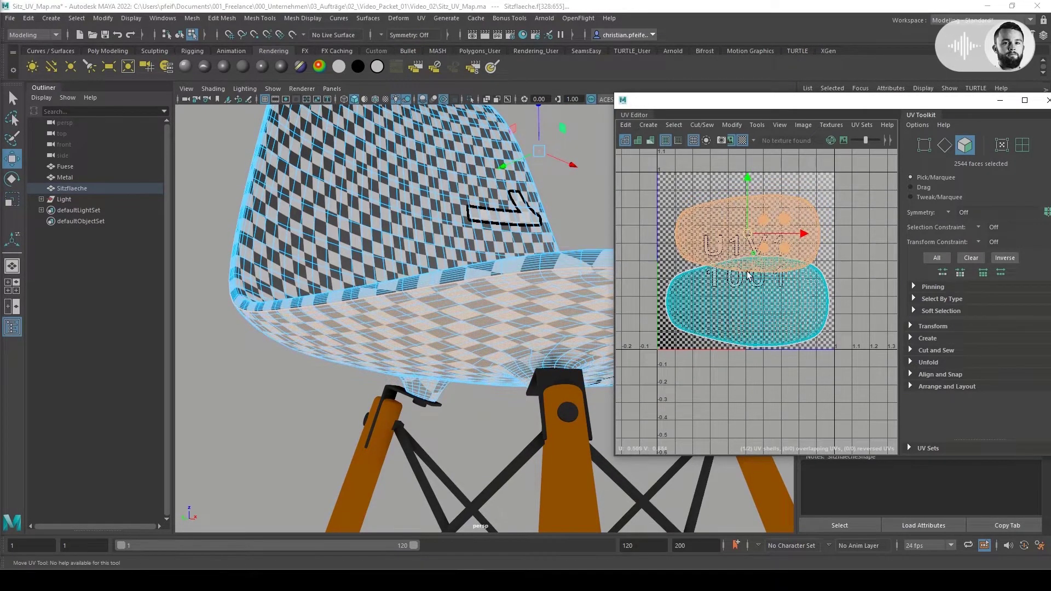
{"action": "scroll", "coordinate": [771, 257], "scroll_direction": "up", "scroll_amount": 5}
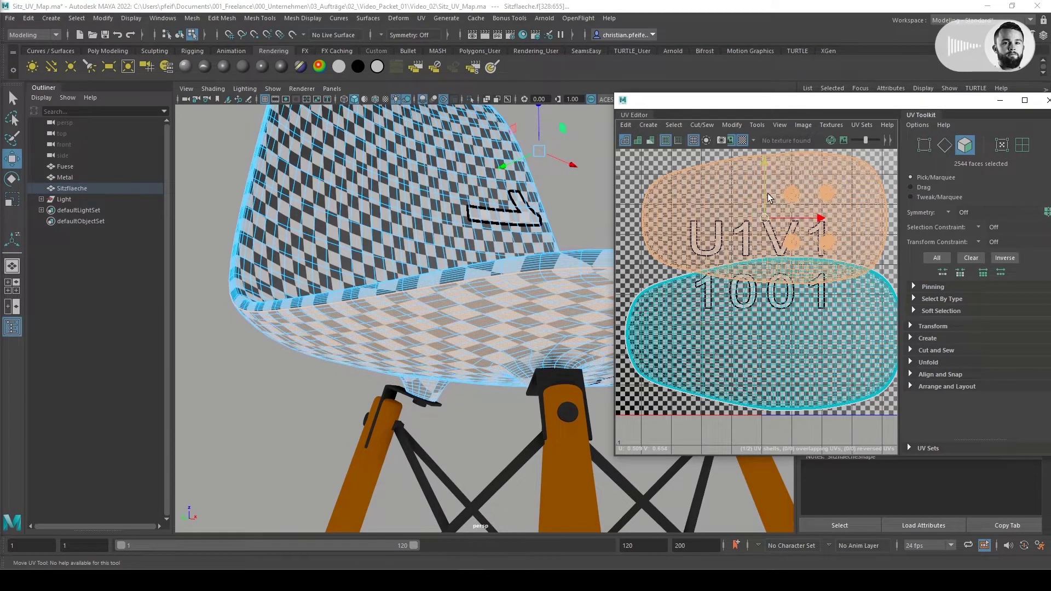
{"action": "left_click_drag", "start_coordinate": [766, 195], "coordinate": [767, 165]}
{"action": "scroll", "coordinate": [793, 238], "scroll_direction": "down", "scroll_amount": 2}
{"action": "middle_click_drag", "start_coordinate": [793, 238], "coordinate": [782, 273], "text": "alt"}
{"action": "left_click_drag", "start_coordinate": [755, 207], "coordinate": [755, 205]}
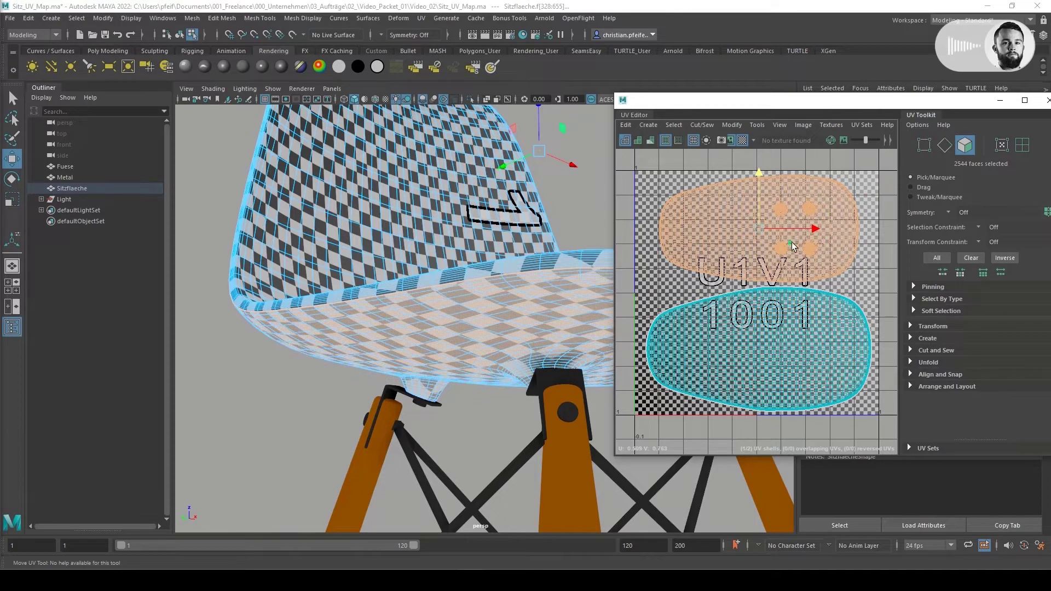
Select the rear-side shell and move it up partly past the upper edge of the UV tile
{"action": "left_click", "coordinate": [787, 328]}
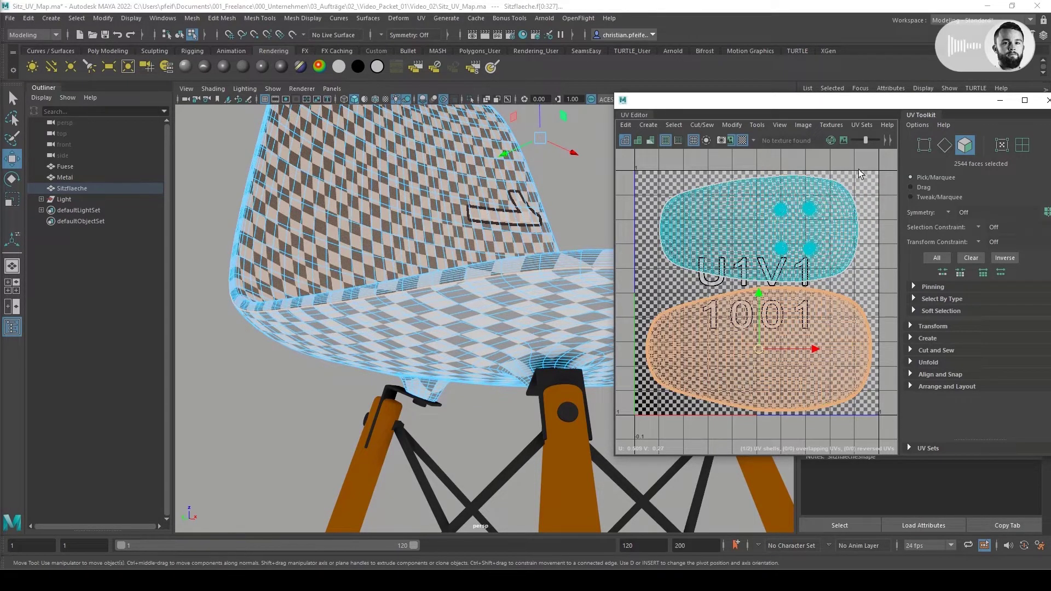
{"action": "left_click", "coordinate": [748, 208]}
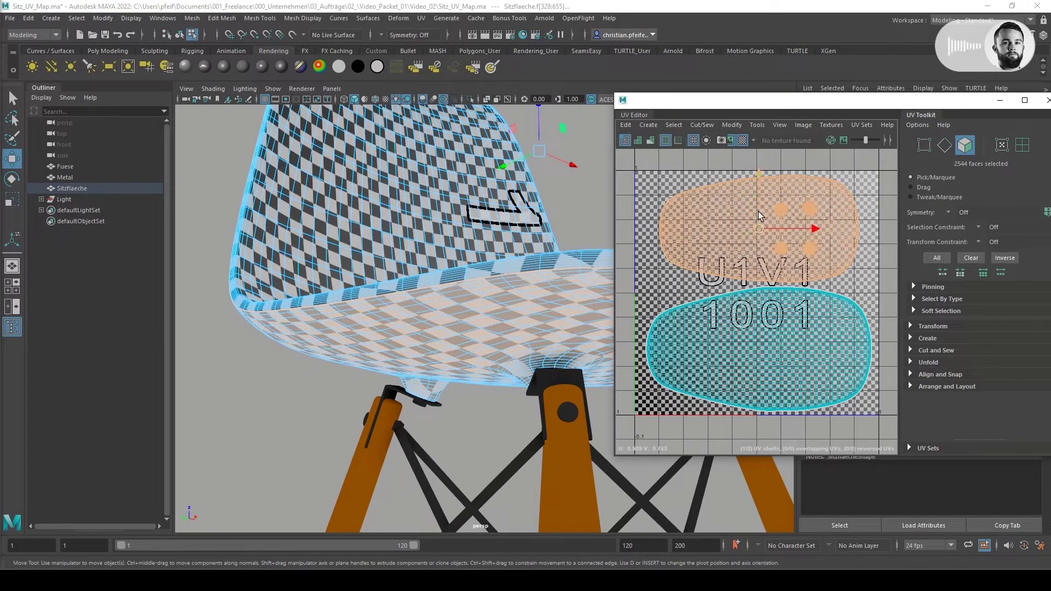
{"action": "mouse_move", "coordinate": [757, 211]}
{"action": "left_mouse_down"}
{"action": "mouse_move", "coordinate": [761, 197]}
{"action": "mouse_move", "coordinate": [752, 214]}
{"action": "left_mouse_up"}
{"action": "scroll", "coordinate": [761, 199], "scroll_direction": "down", "scroll_amount": 2}
{"action": "scroll", "coordinate": [761, 199], "scroll_direction": "down", "scroll_amount": 2}
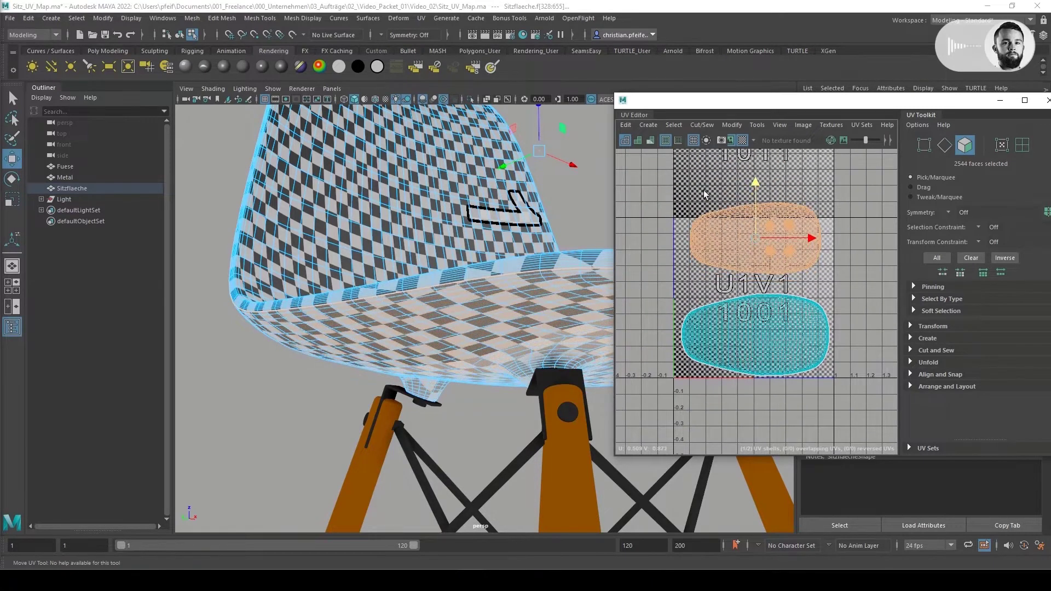
{"action": "scroll", "coordinate": [740, 249], "scroll_direction": "up", "scroll_amount": 1}
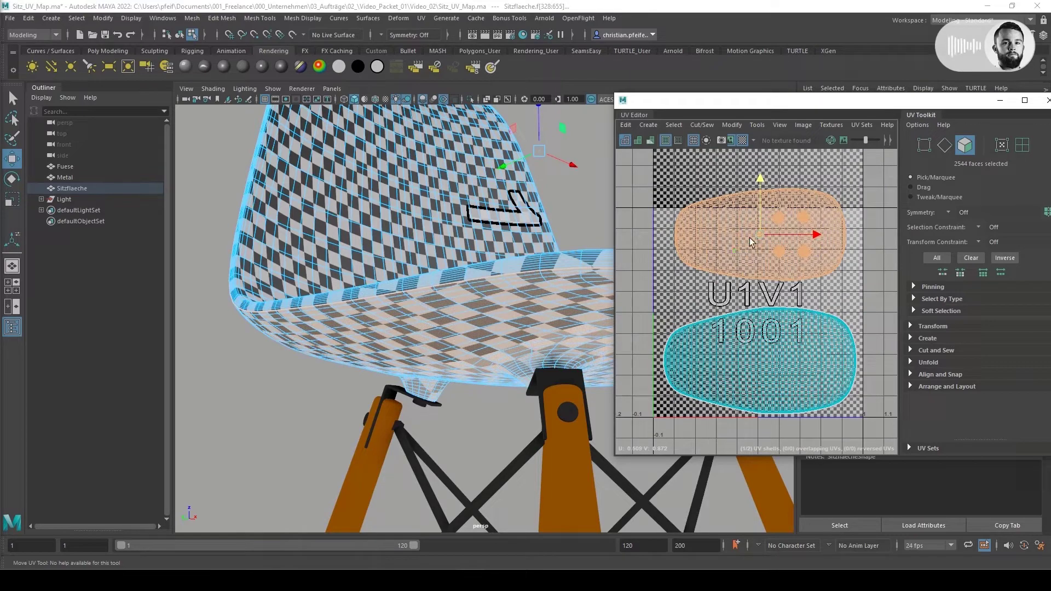
Move the rear-side shell back down inside the UV tile and nudge the front-side shell slightly down
{"action": "left_click_drag", "start_coordinate": [759, 188], "coordinate": [757, 210]}
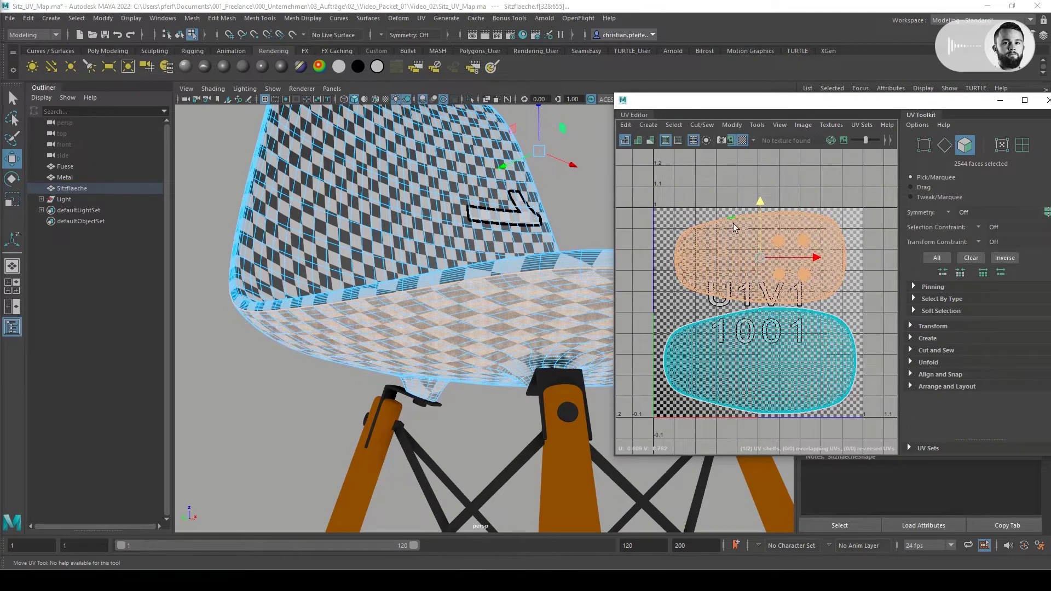
{"action": "left_click", "coordinate": [761, 303]}
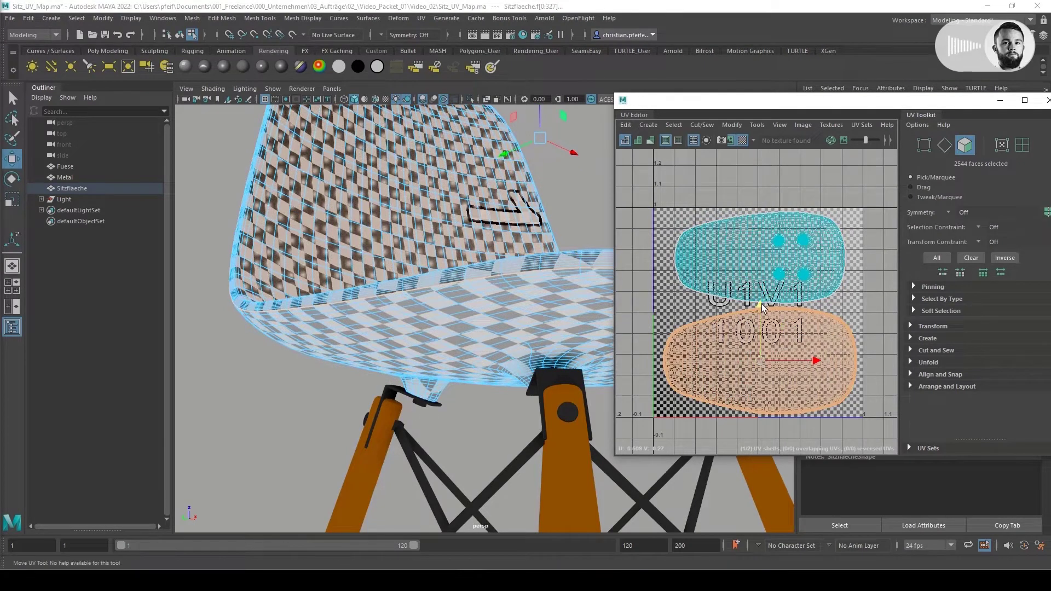
{"action": "left_click_drag", "start_coordinate": [761, 303], "coordinate": [762, 304]}
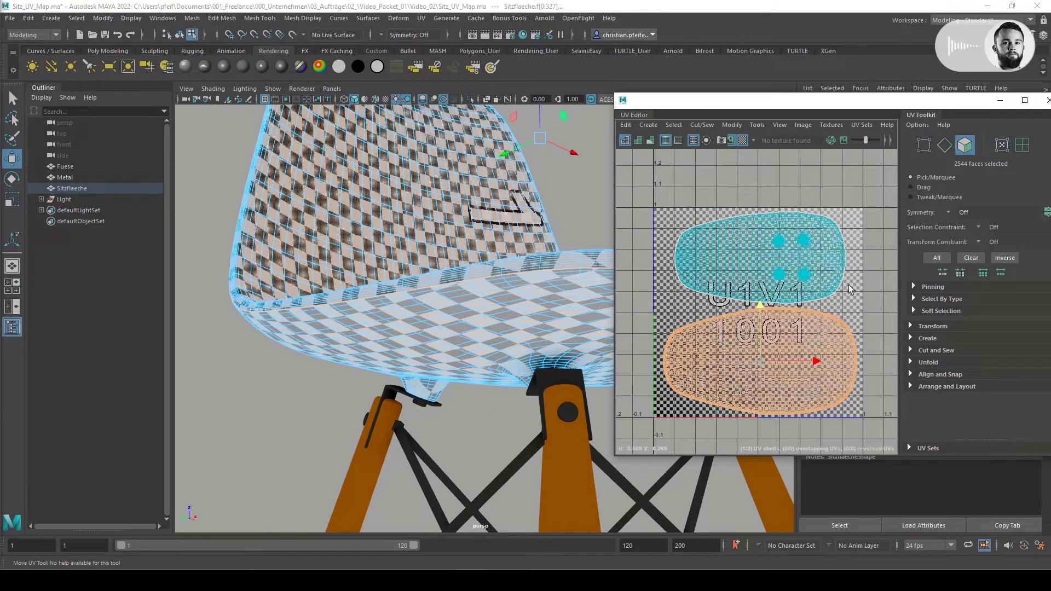
{"action": "left_click", "coordinate": [720, 189]}
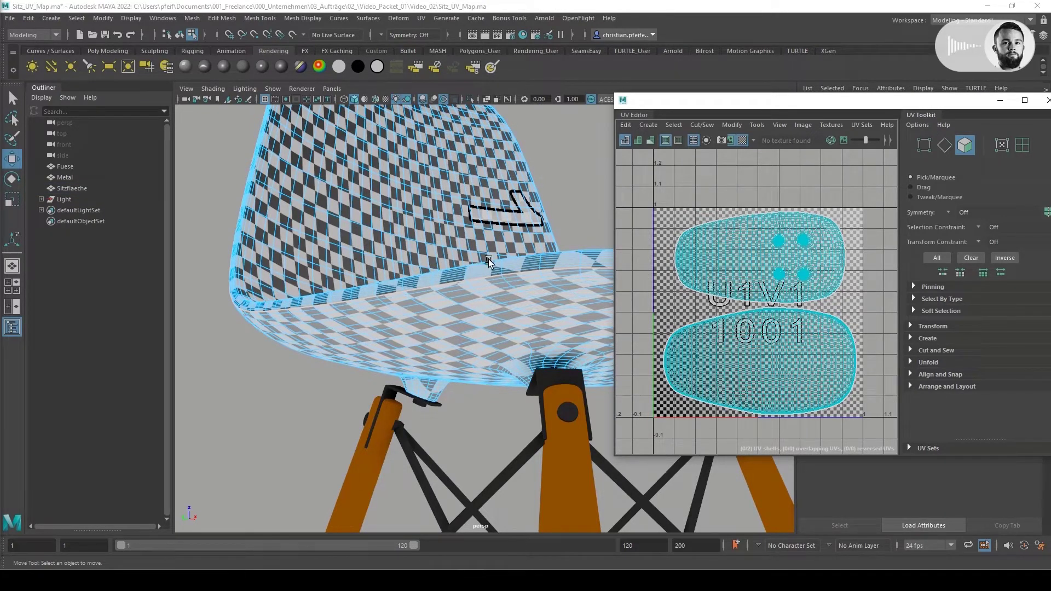
Return the seat mesh from face selection to object mode and clear the selection
{"action": "double_click", "coordinate": [470, 189]}
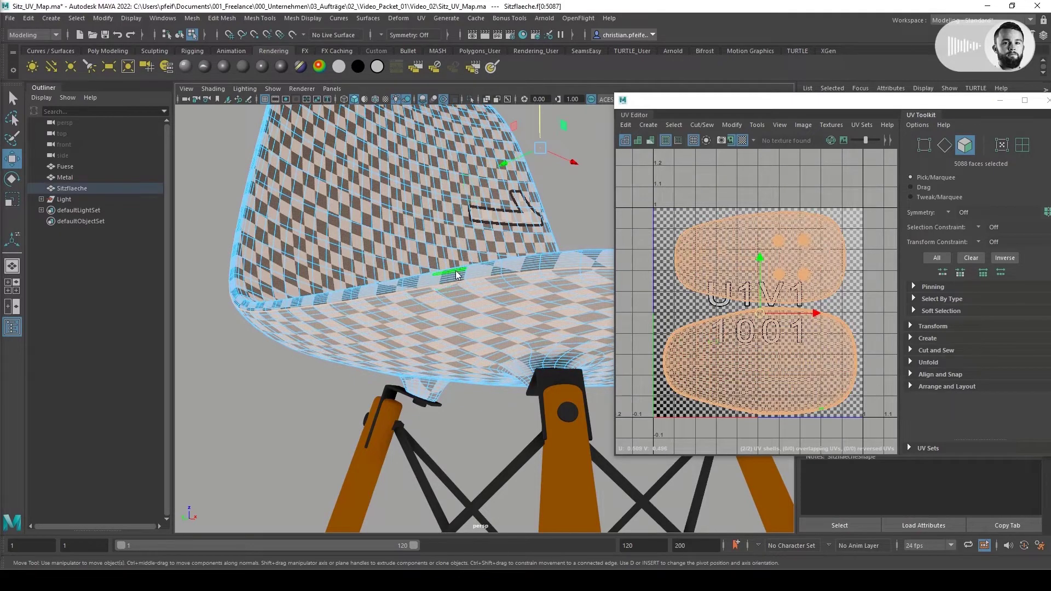
{"action": "key", "text": "F8"}
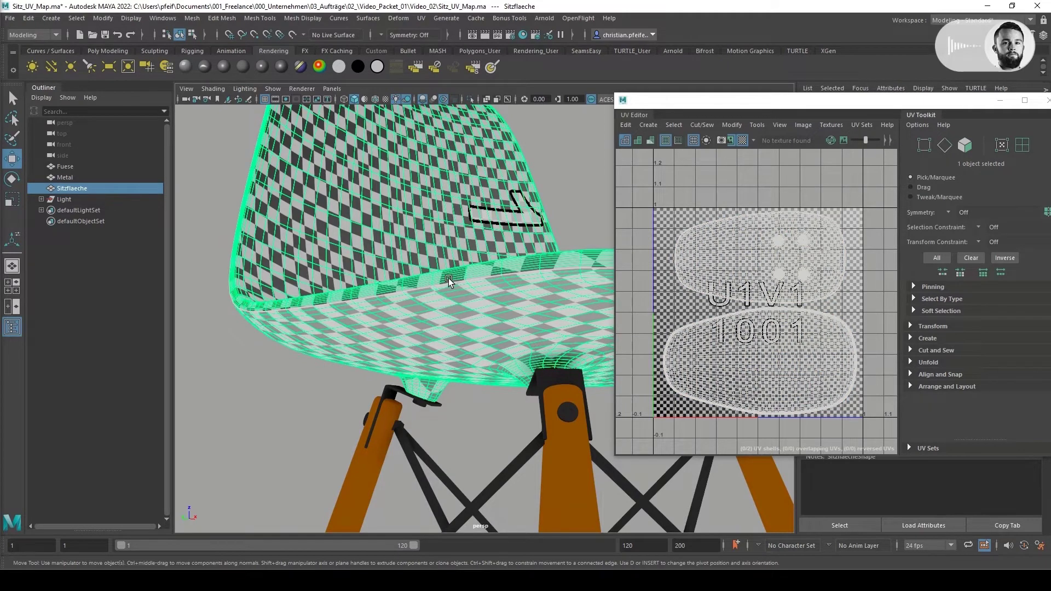
{"action": "key", "text": "f"}
{"action": "left_click_drag", "start_coordinate": [502, 290], "coordinate": [360, 300], "text": "alt"}
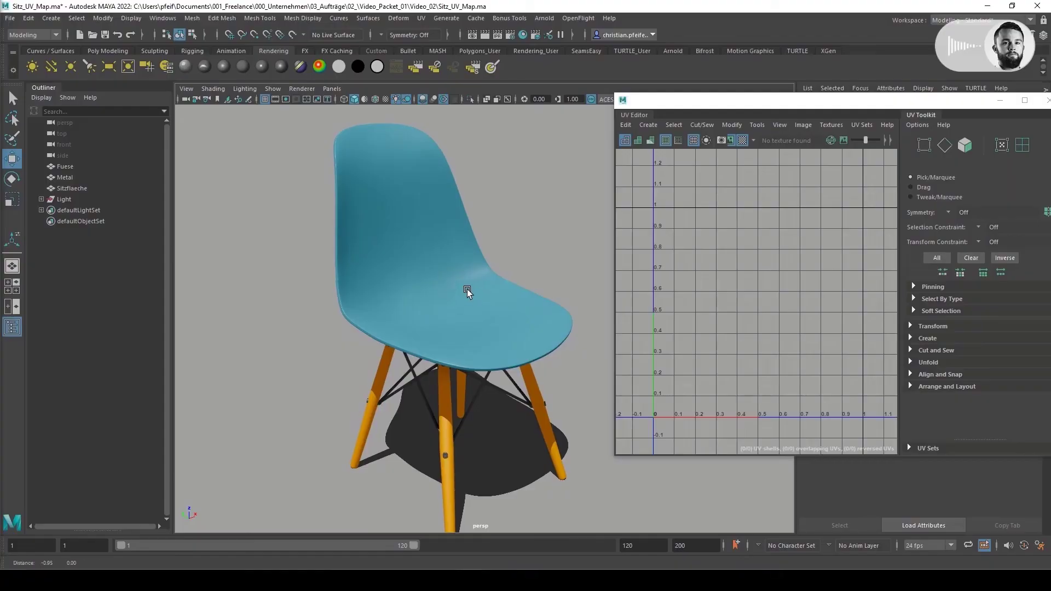
{"action": "left_click_drag", "start_coordinate": [467, 289], "coordinate": [464, 291], "text": "alt"}
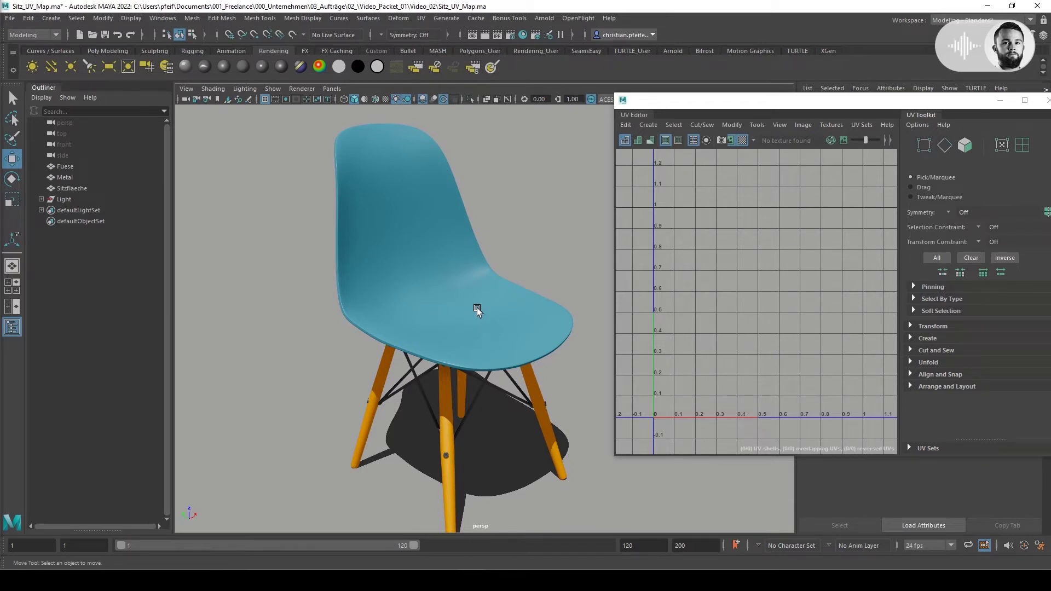
{"action": "left_click_drag", "start_coordinate": [479, 294], "coordinate": [416, 310], "text": "alt"}
{"action": "middle_click_drag", "start_coordinate": [416, 310], "coordinate": [459, 284], "text": "alt"}
{"action": "left_click_drag", "start_coordinate": [452, 283], "coordinate": [409, 294], "text": "alt"}
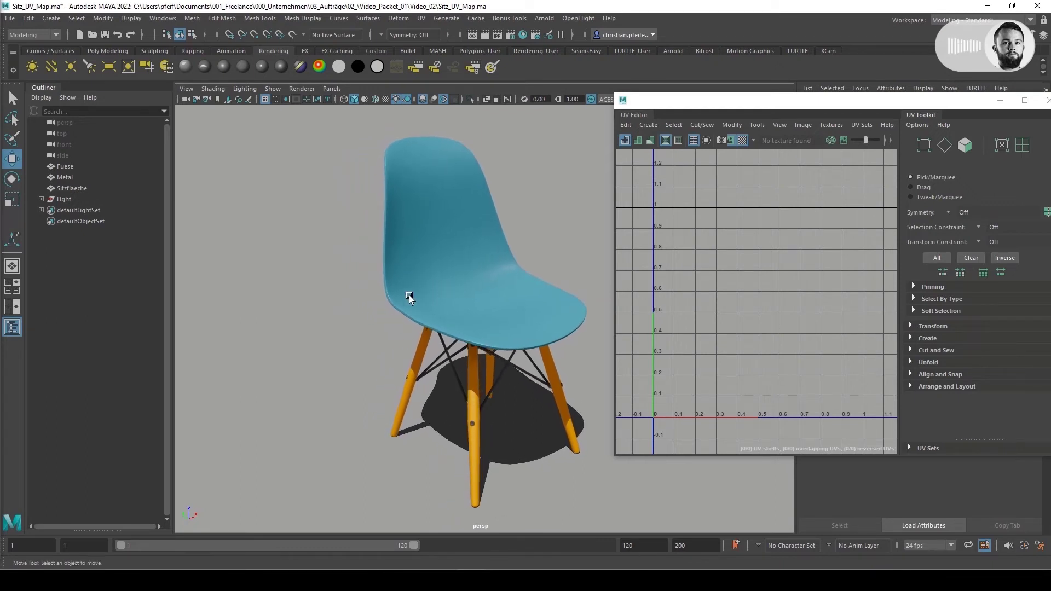